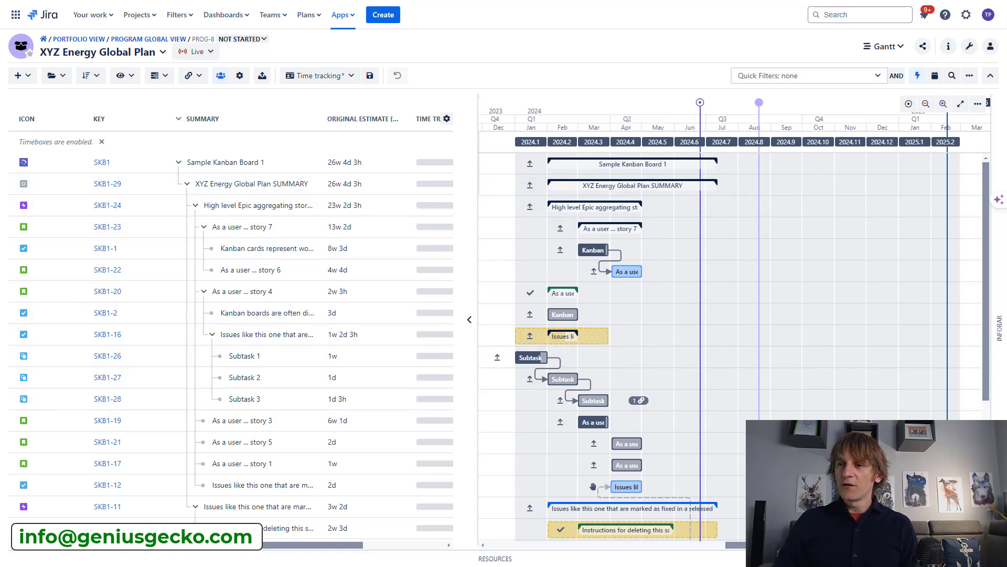
On the Board, move task SKB1-1 into the DevOps team's 2024.2 iteration.
left_click(943, 104)
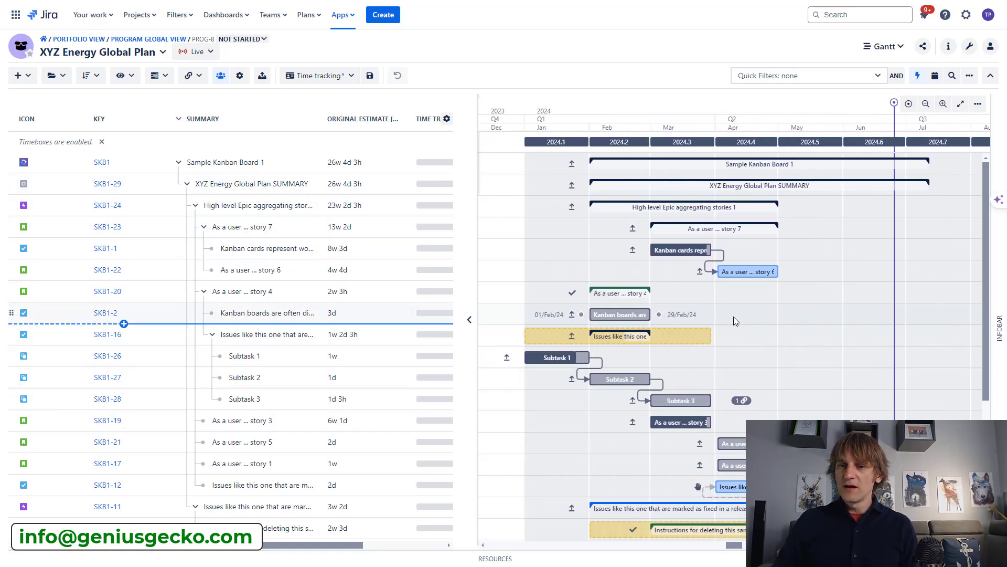
scroll(734, 317, "right", 2)
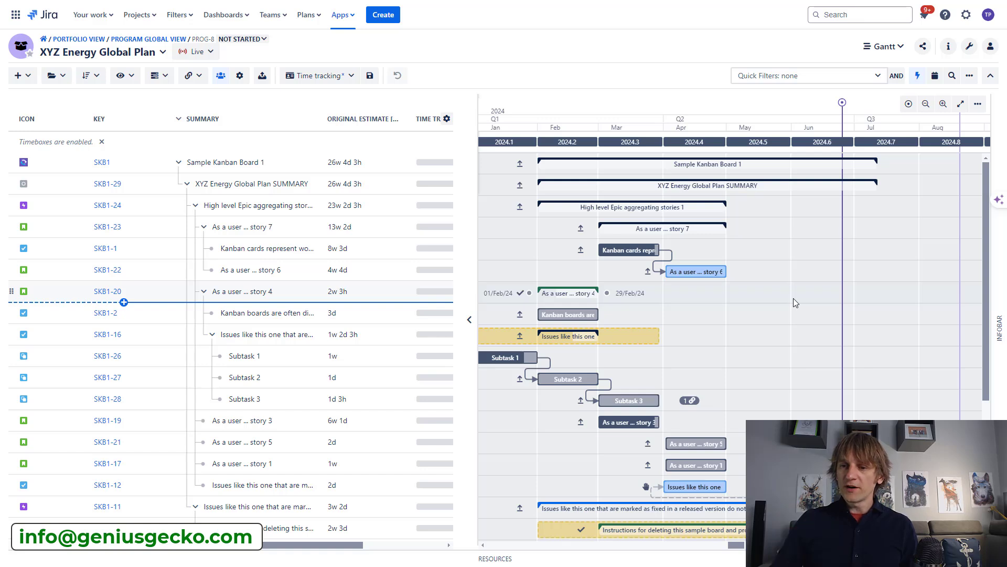
scroll(793, 298, "left", 2)
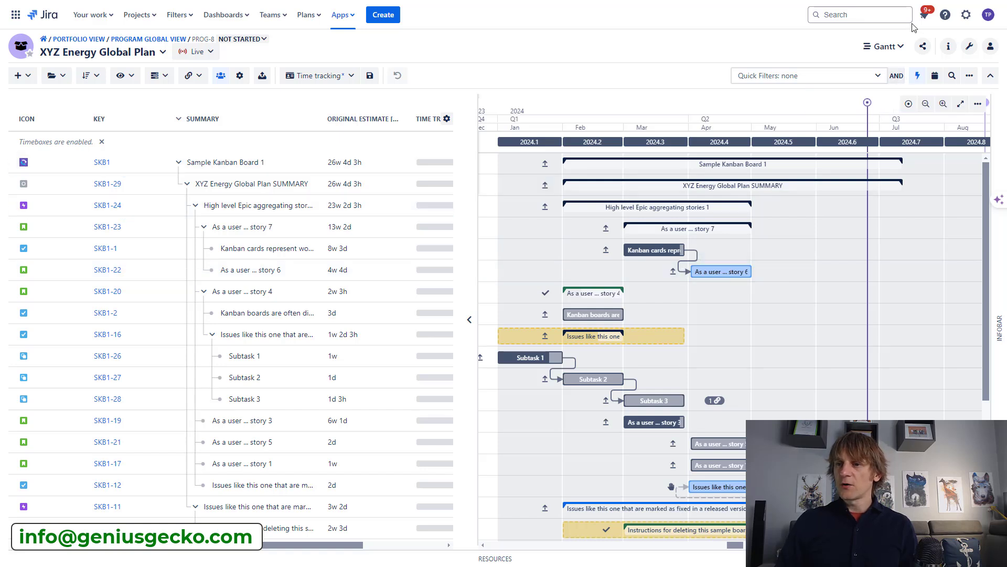
left_click(886, 49)
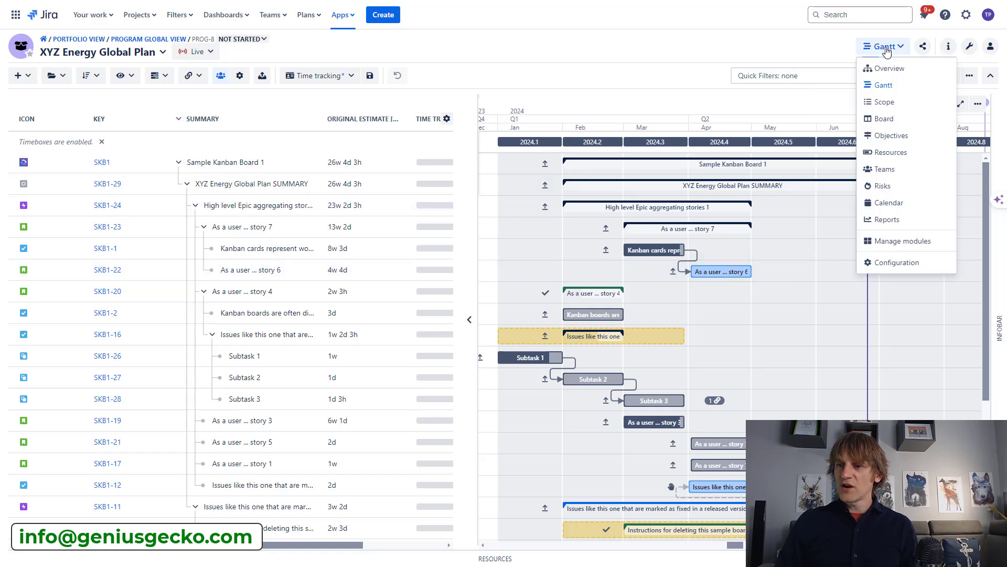
left_click(889, 123)
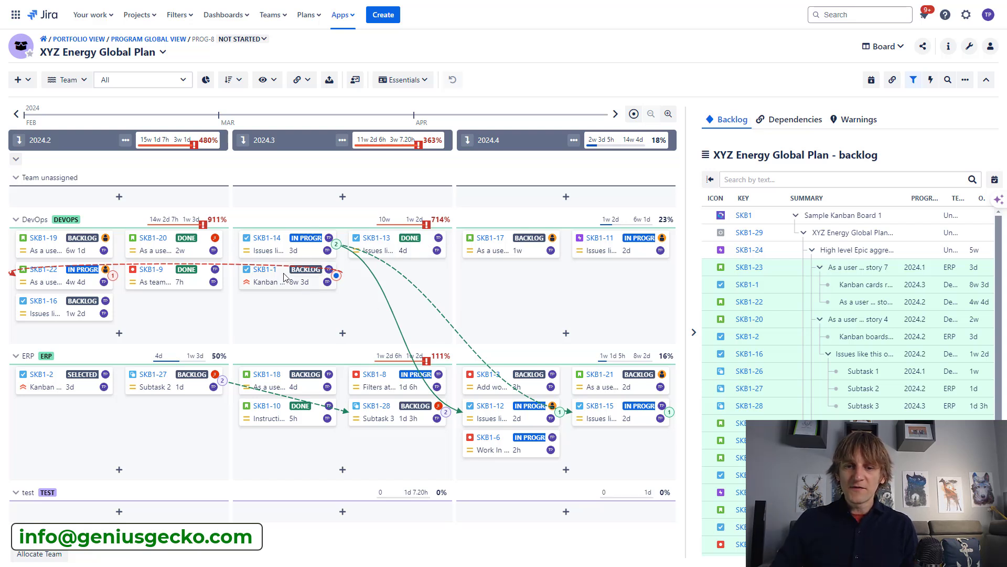
left_click_drag(284, 276, 153, 302)
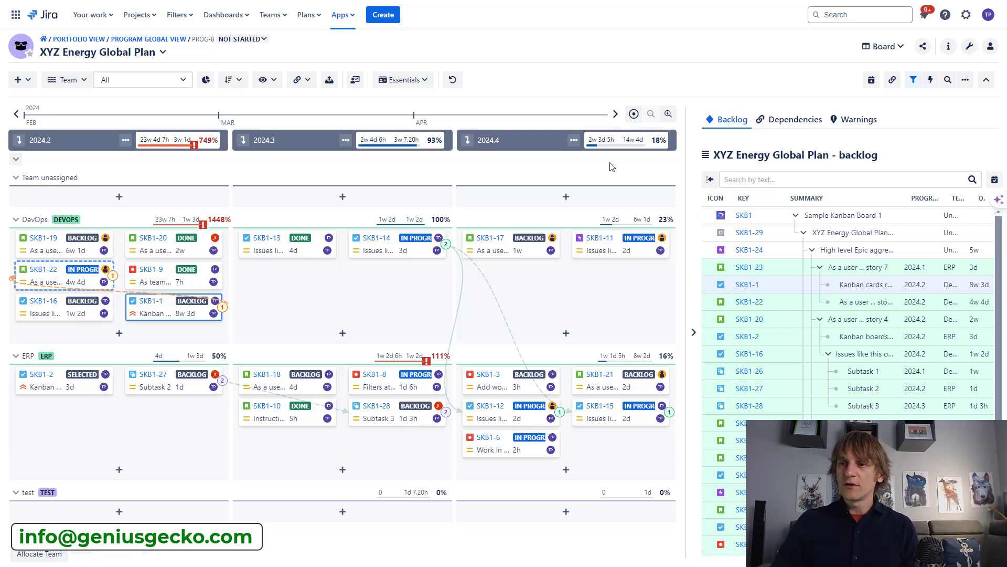
Shorten SKB1-1's Gantt bar to end about two-thirds through February 2024 and check the workload on the Board.
left_click(875, 46)
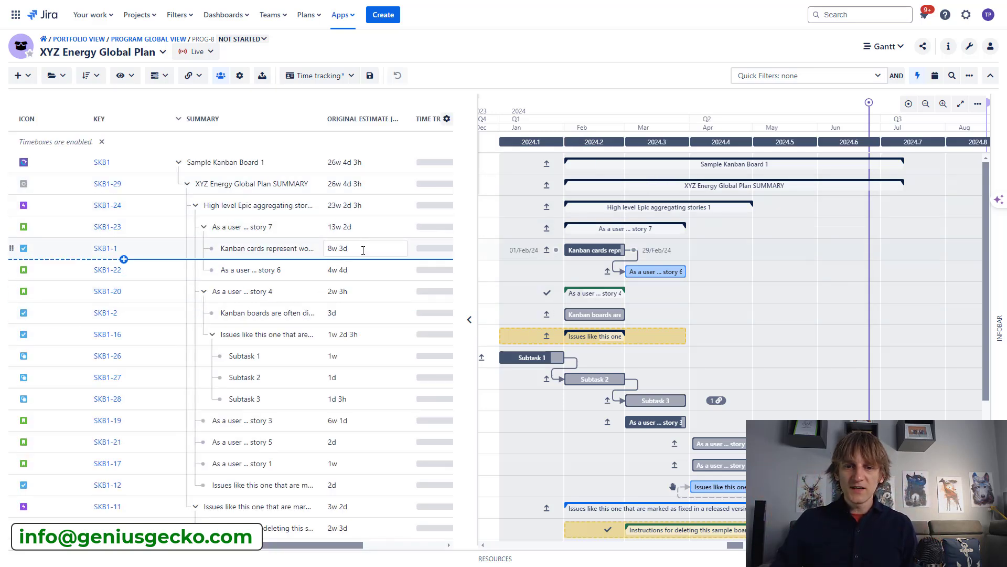
left_click(404, 248)
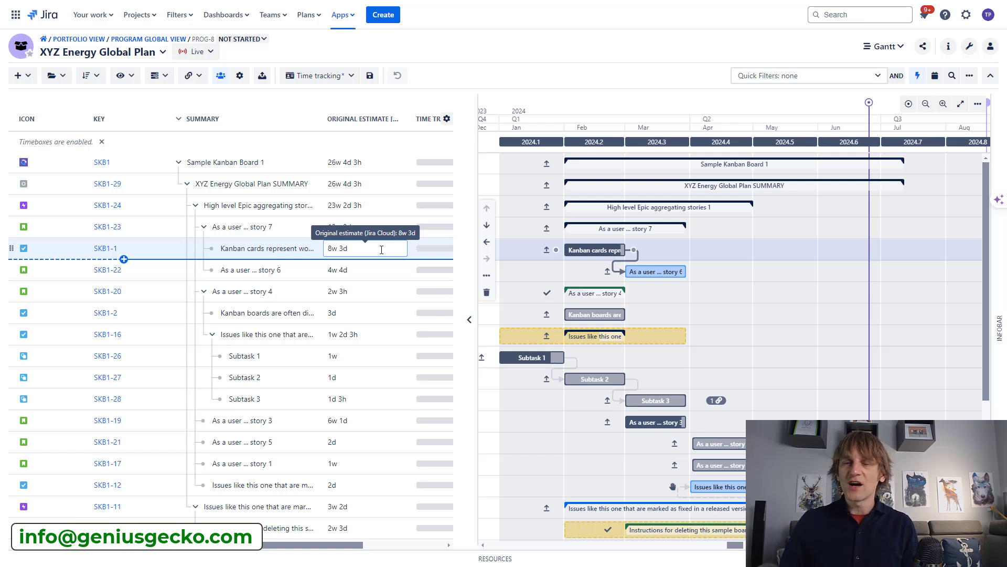
key("Return")
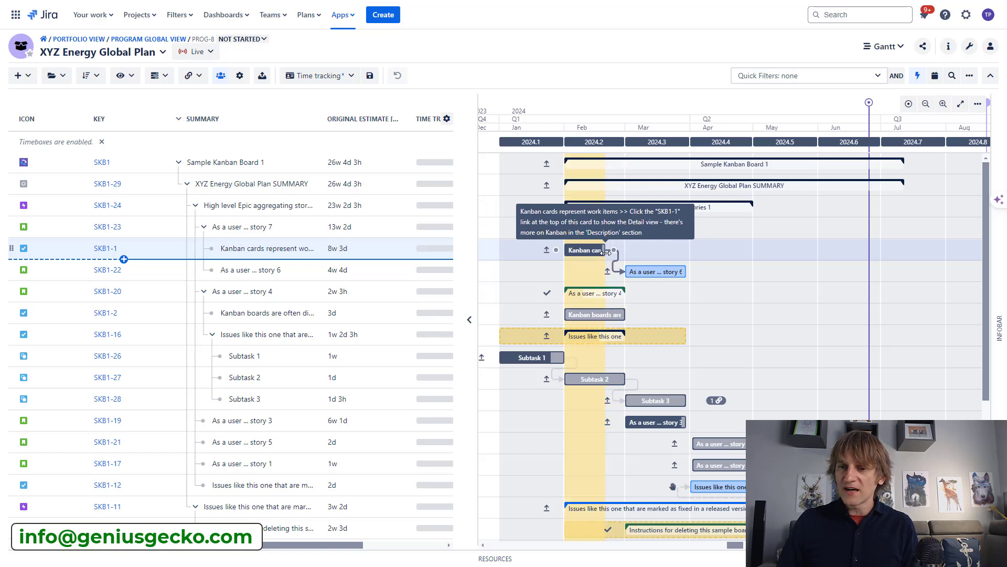
left_click_drag(625, 251, 606, 251)
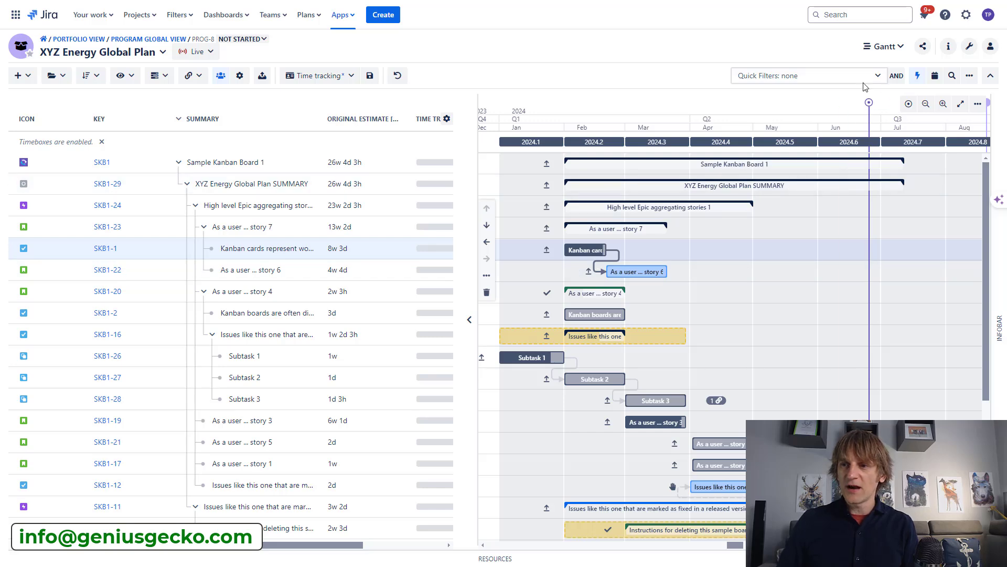
left_click(885, 47)
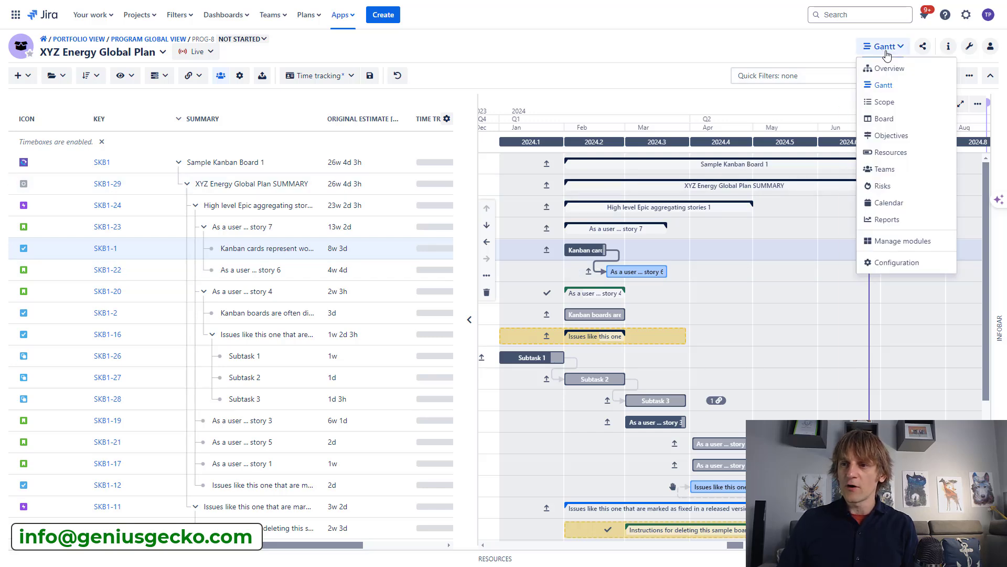
left_click(886, 121)
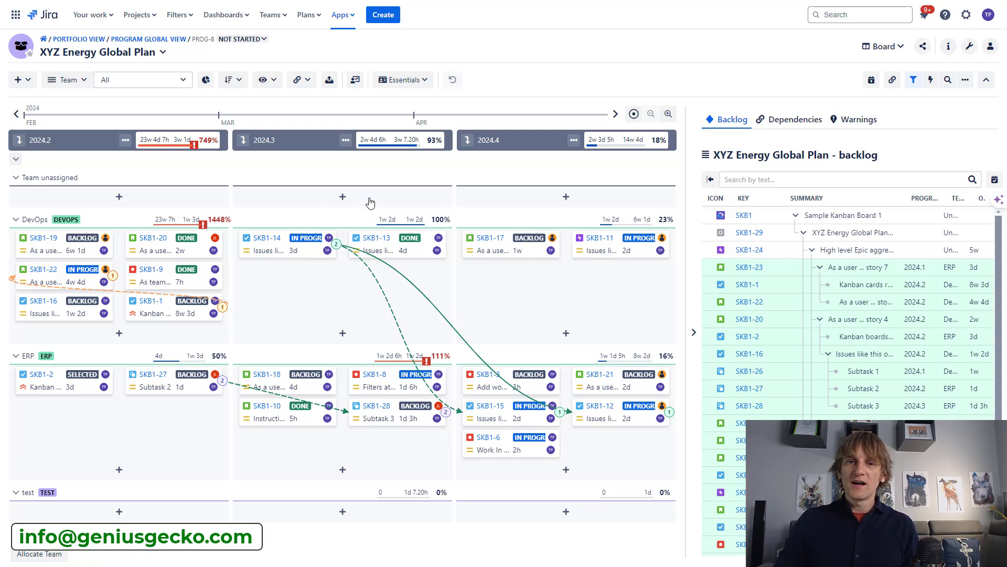
Open the BigPicture for Beginners box in its Gantt module.
left_click(162, 54)
scroll(156, 132, "up", 3)
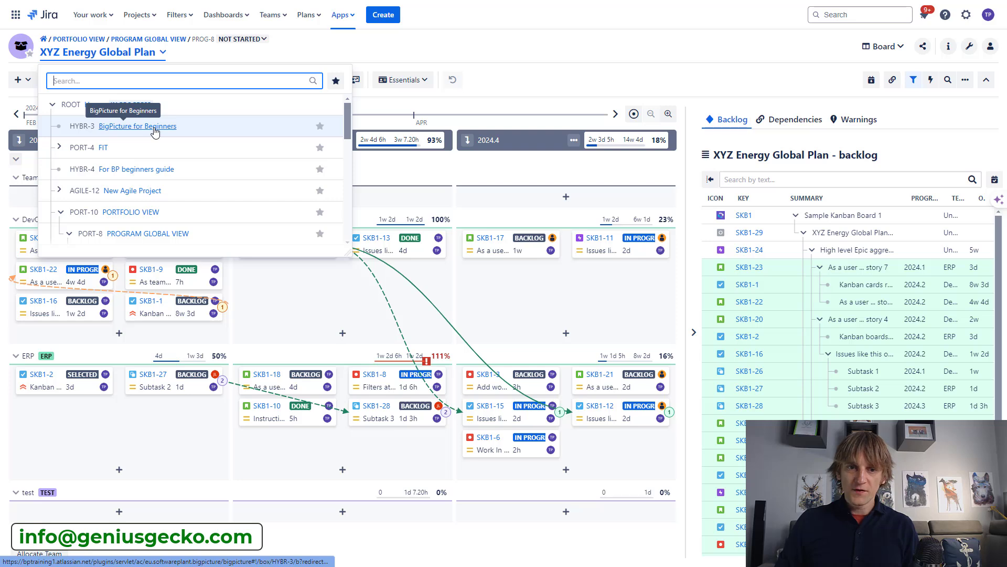
left_click(155, 126)
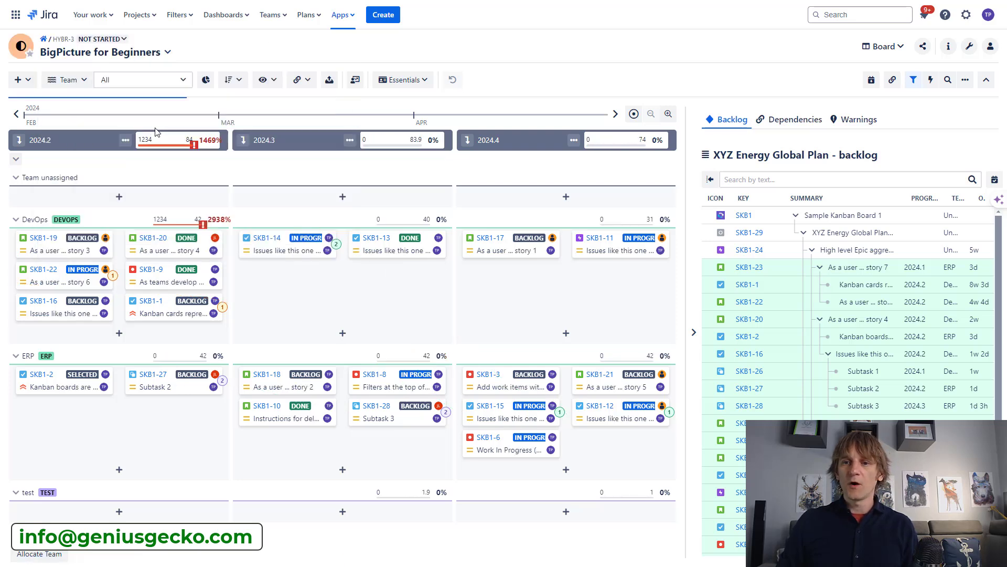
left_click(890, 48)
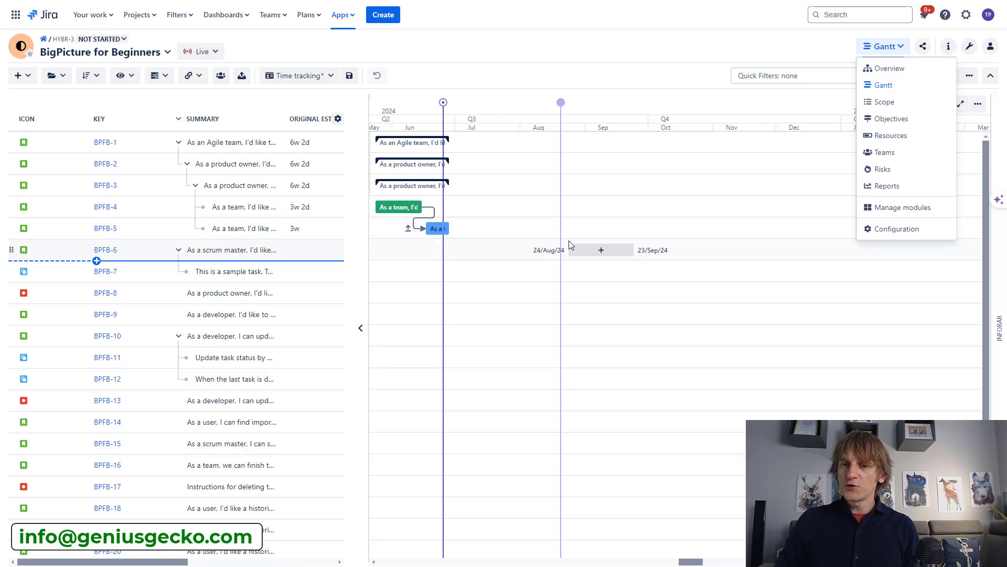
left_click(572, 91)
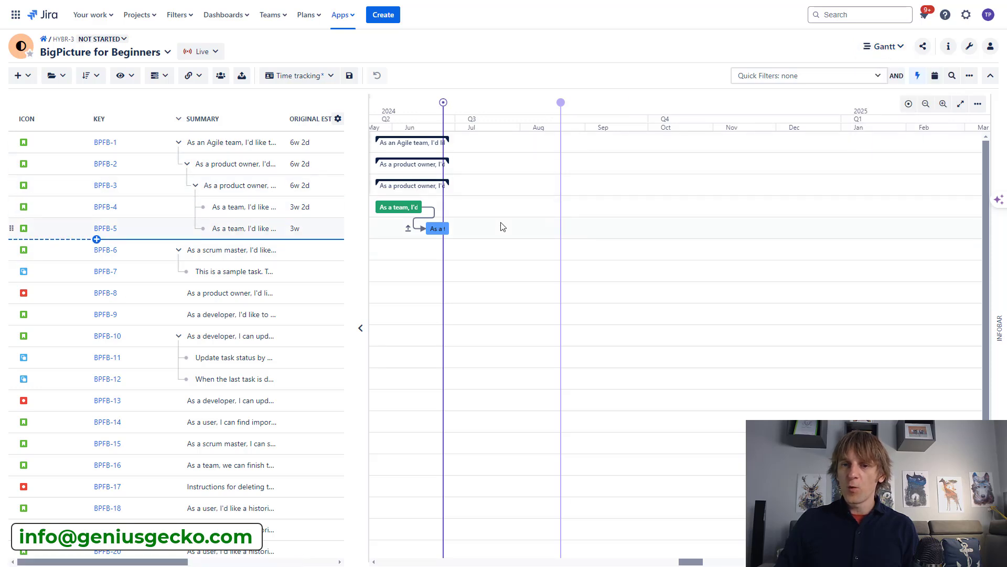
Show overdue highlighting on the Gantt chart, with the timeline at day level around May and June 2024.
scroll(499, 224, "left", 3)
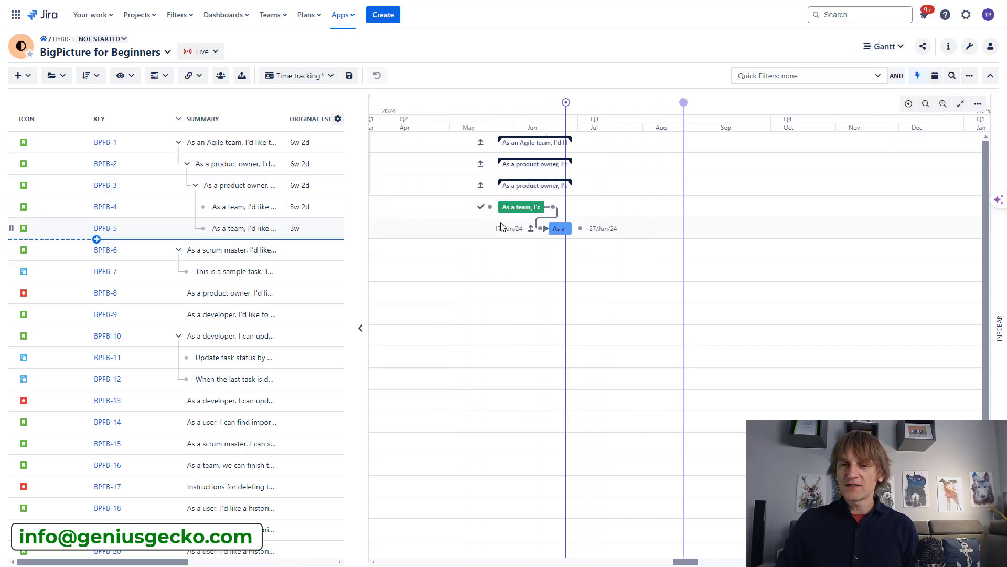
left_click(943, 104)
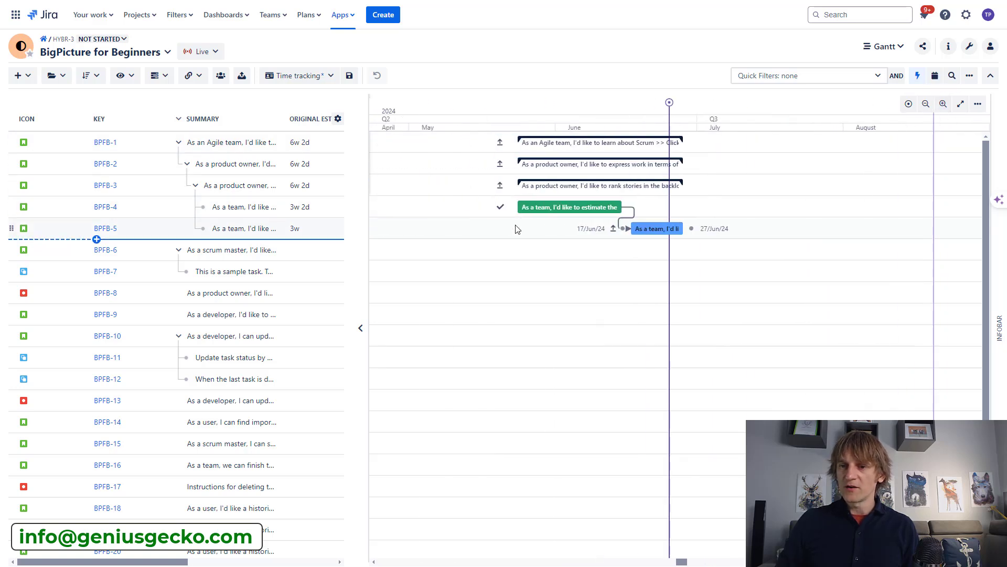
left_click(943, 103)
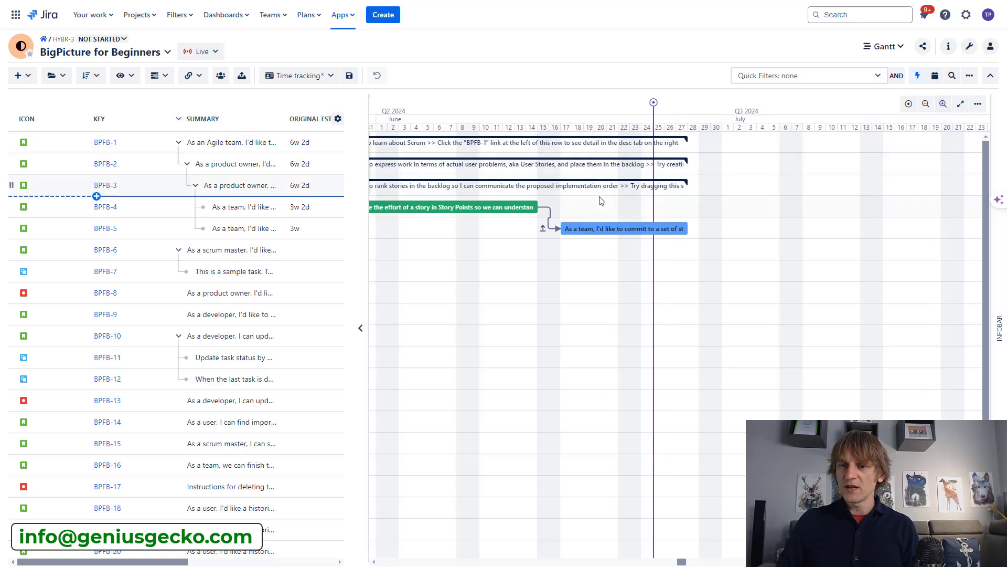
scroll(601, 200, "left", 3)
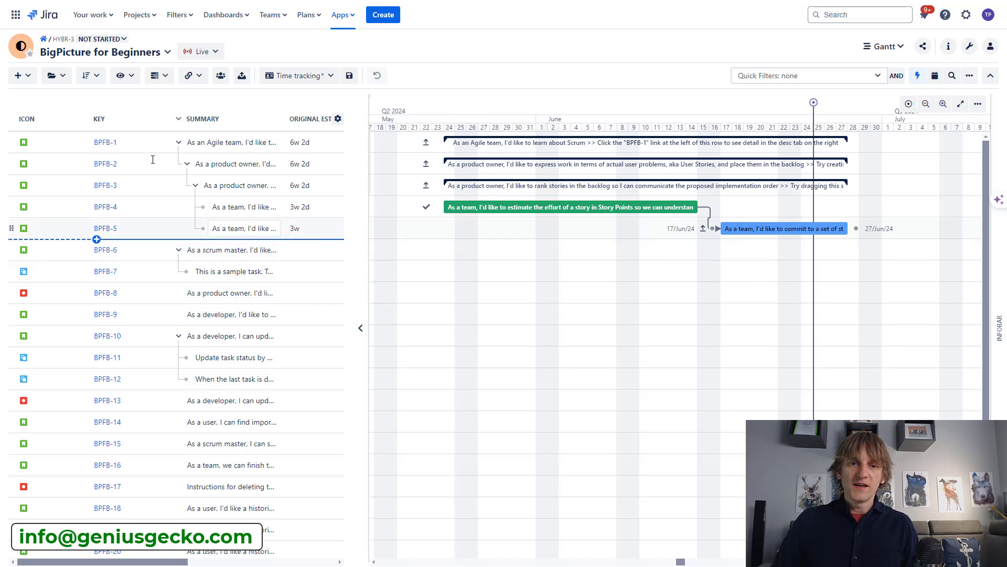
left_click(124, 75)
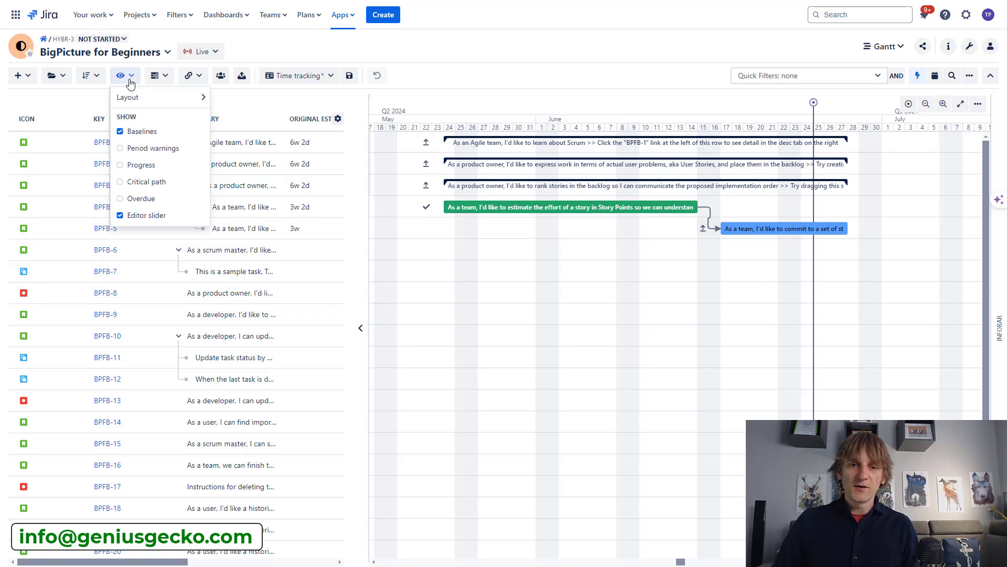
left_click(139, 199)
left_click(535, 80)
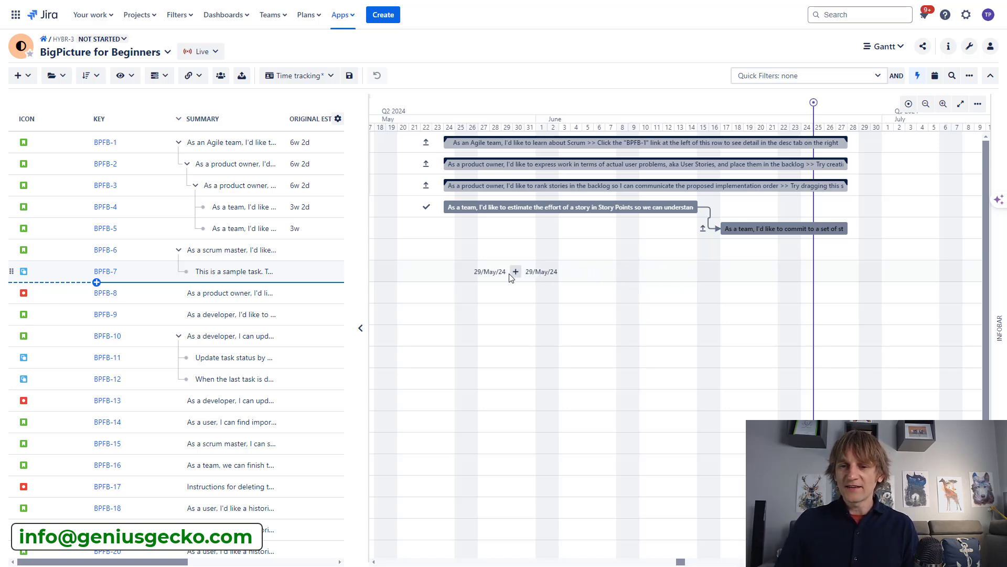
Schedule task BPFB-7 on 29 May 2024 and review the list of overdue tasks.
left_click(508, 271)
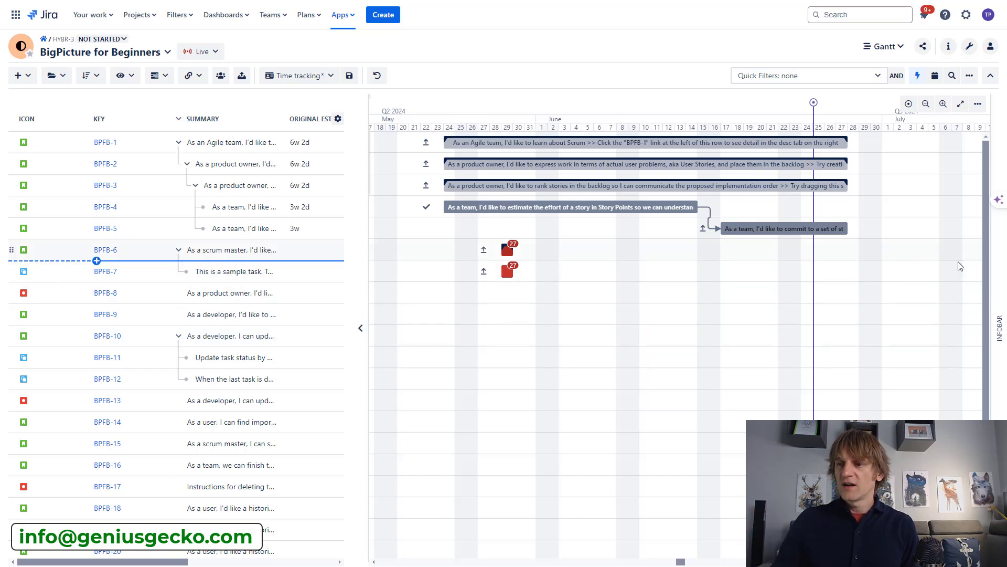
left_click(998, 324)
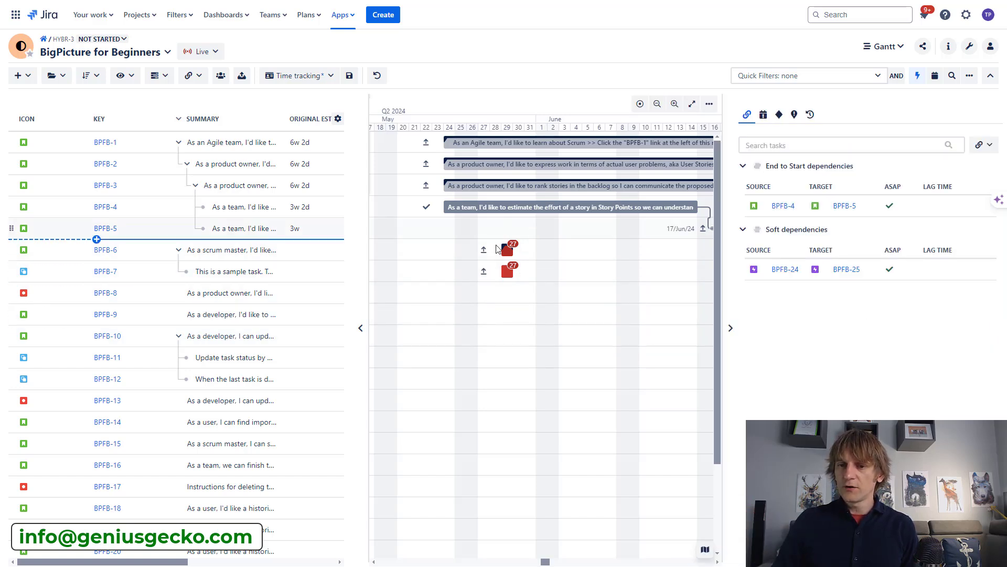
left_click(763, 117)
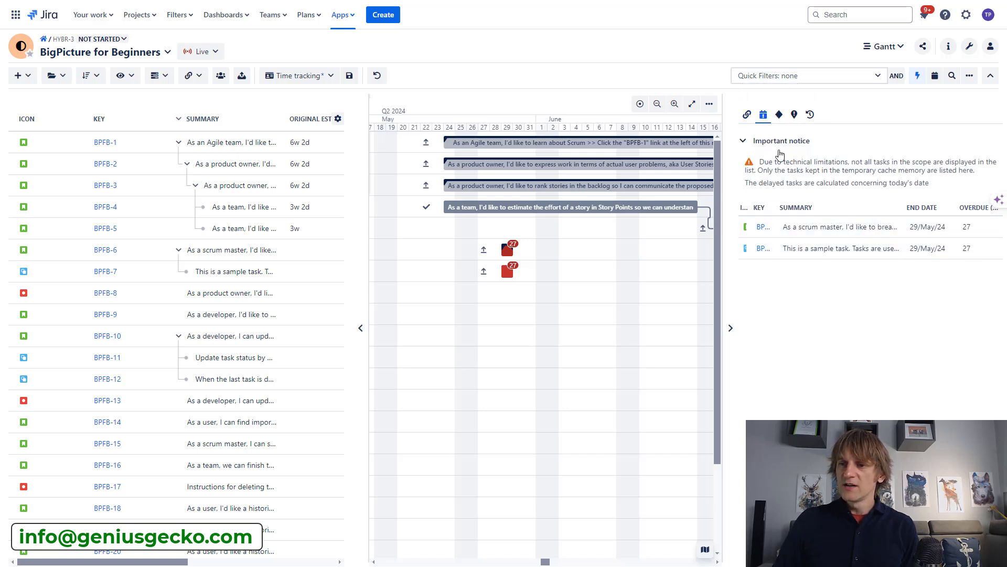
left_click(731, 330)
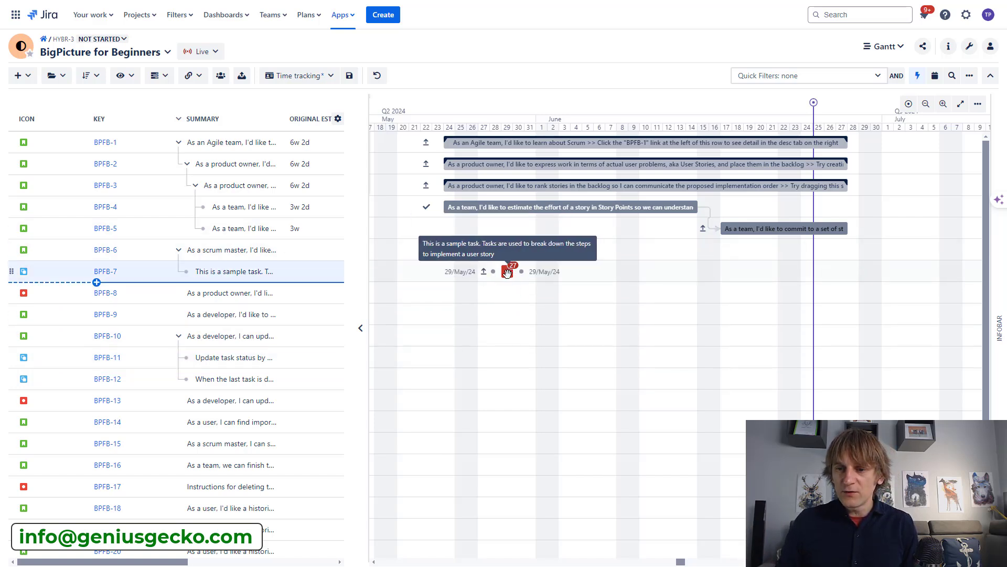
Reschedule task BPFB-7 by moving and lengthening its bar until it runs from 19 to 24 June 2024.
left_click_drag(513, 272, 756, 283)
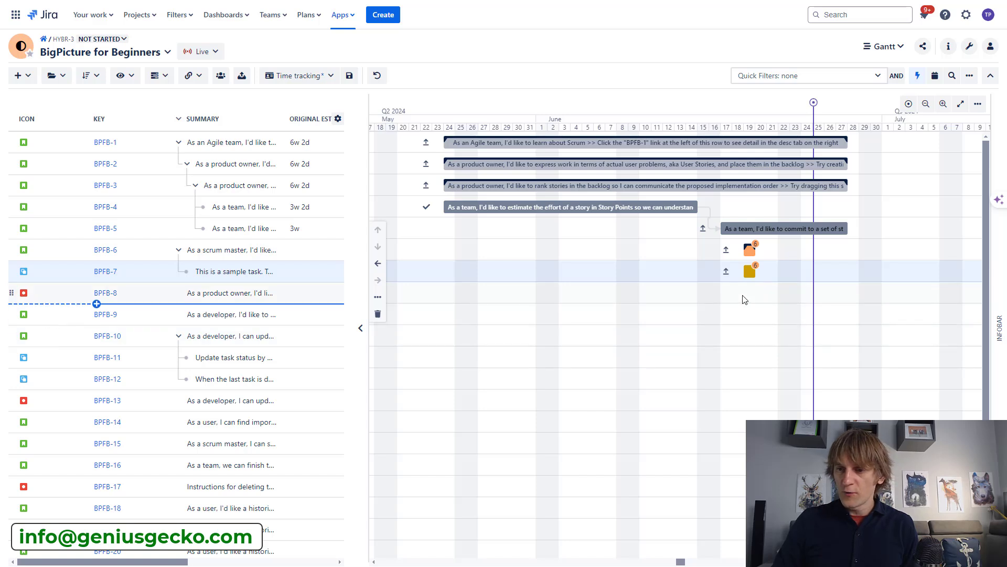
left_click_drag(728, 271, 676, 271)
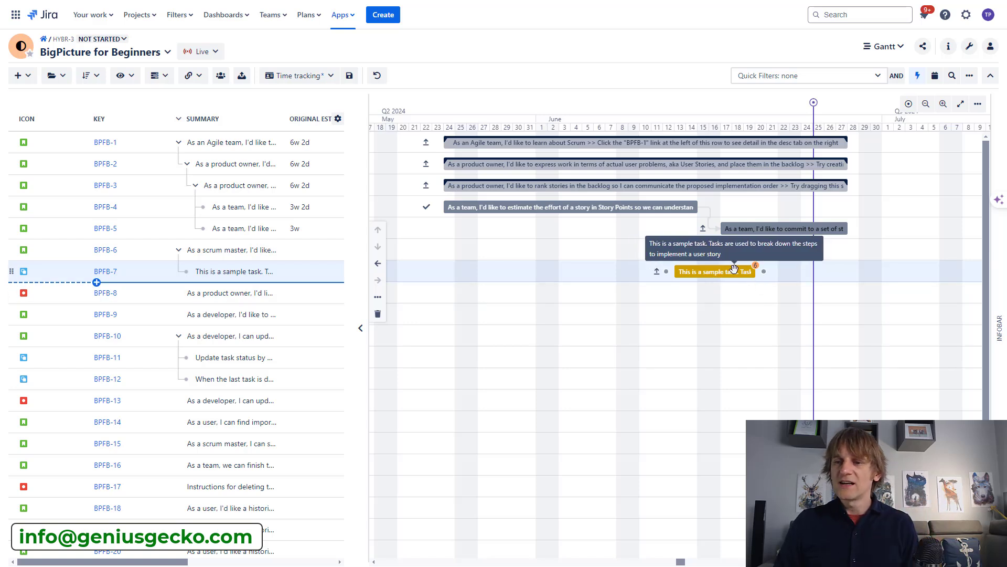
left_click_drag(738, 272, 711, 277)
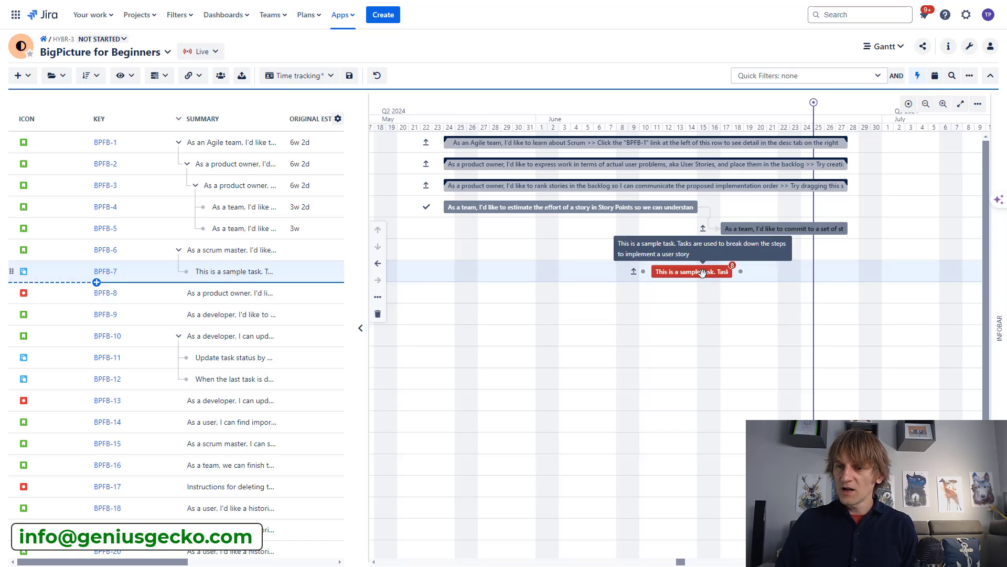
left_click_drag(726, 272, 773, 278)
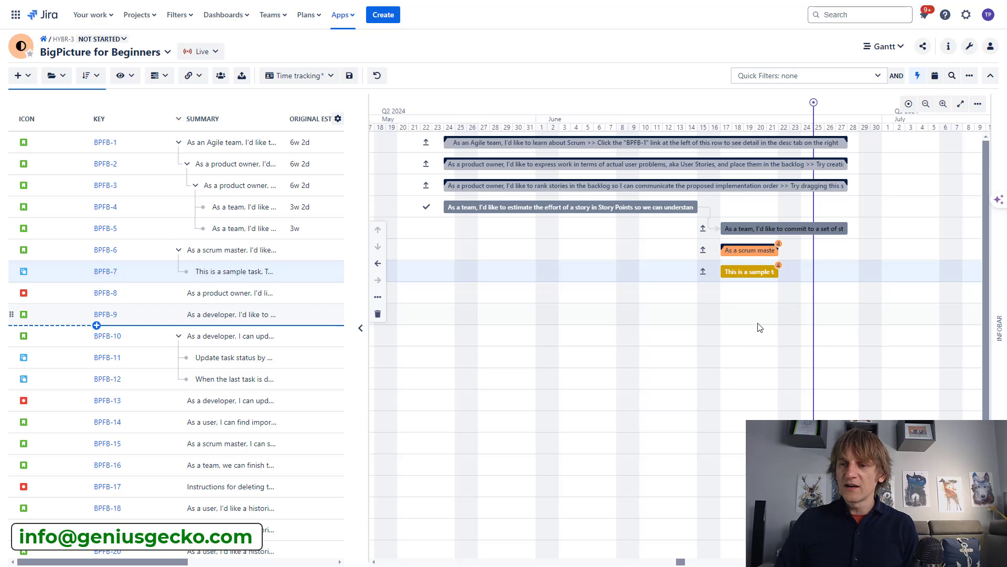
left_click_drag(732, 272, 755, 273)
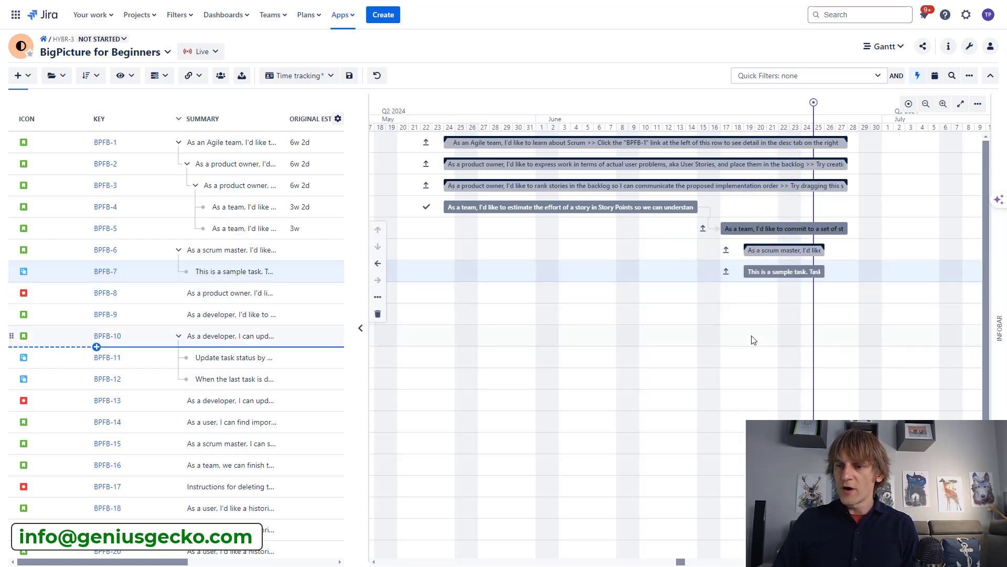
mouse_move(826, 272)
left_mouse_down()
mouse_move(811, 275)
mouse_move(825, 274)
left_mouse_up()
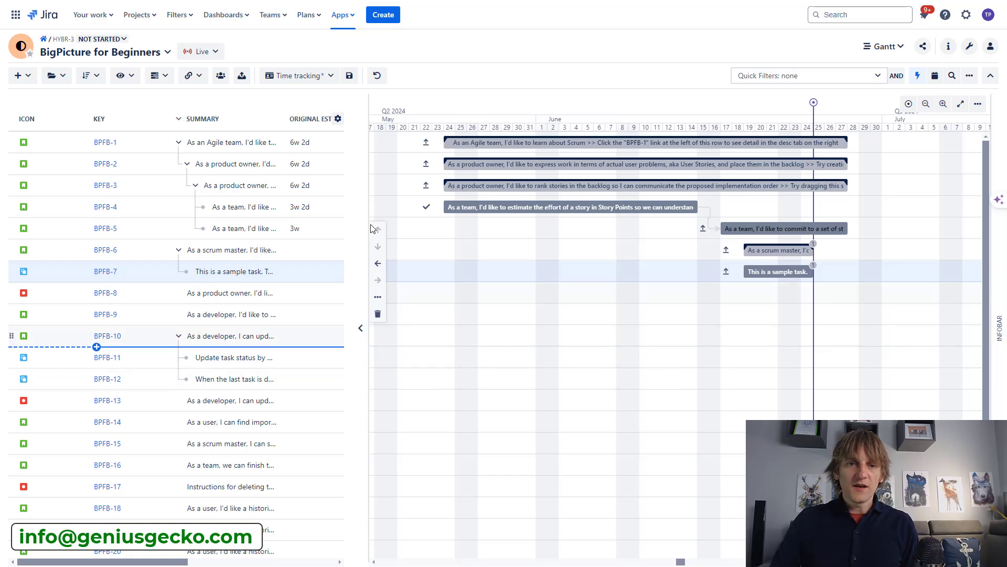
Turn off the Overdue highlighting and show Progress on the Gantt bars instead.
left_click(129, 80)
left_click(120, 198)
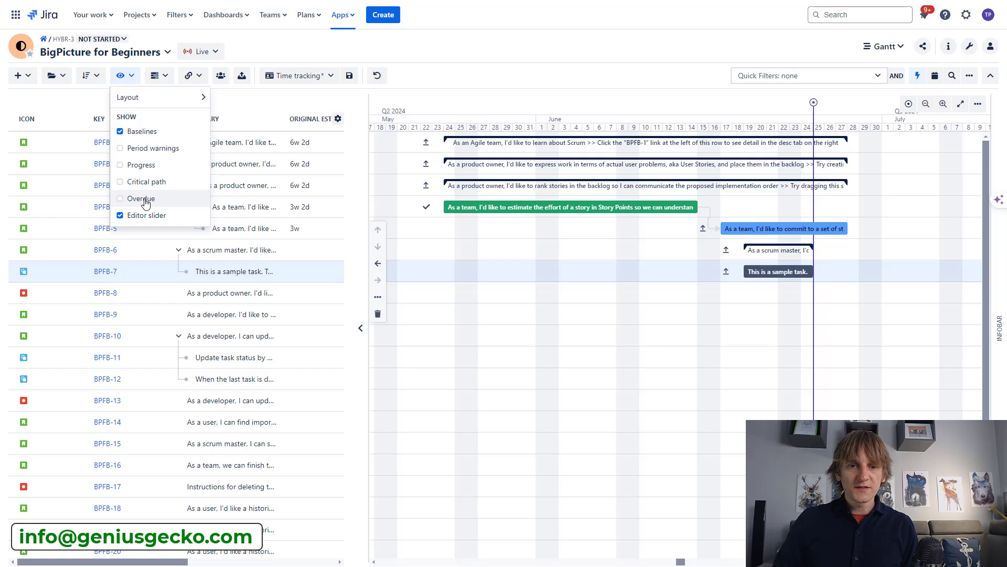
left_click(137, 166)
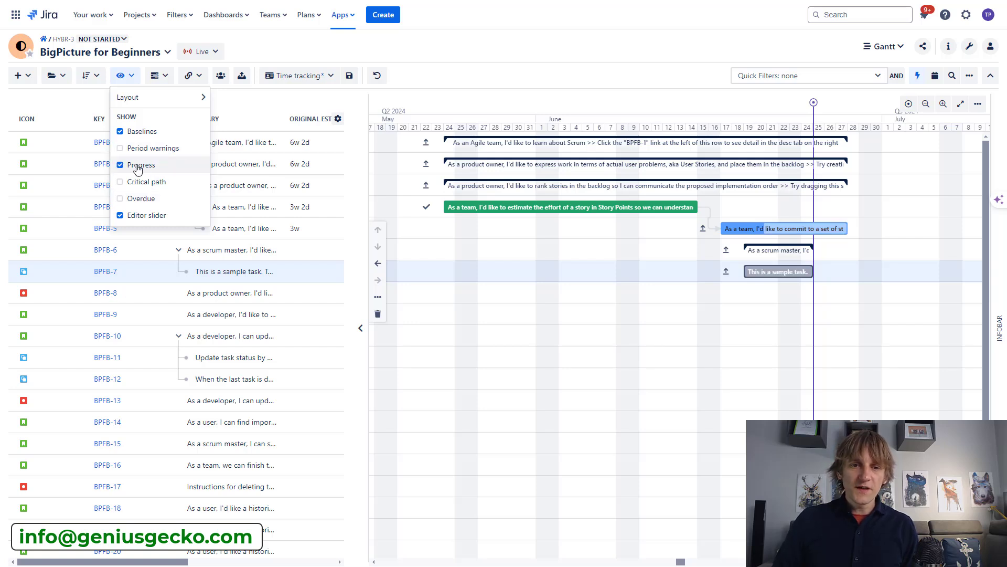
left_click(455, 54)
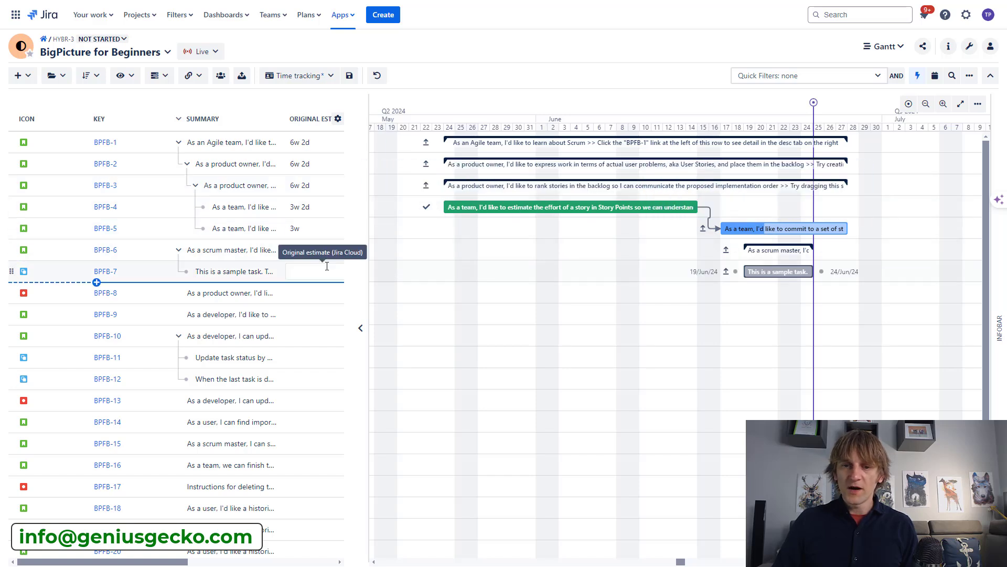
Review the time tracking and status columns against the task bars, and check the Gantt chart's display options.
scroll(327, 266, "right", 5)
scroll(326, 266, "right", 2)
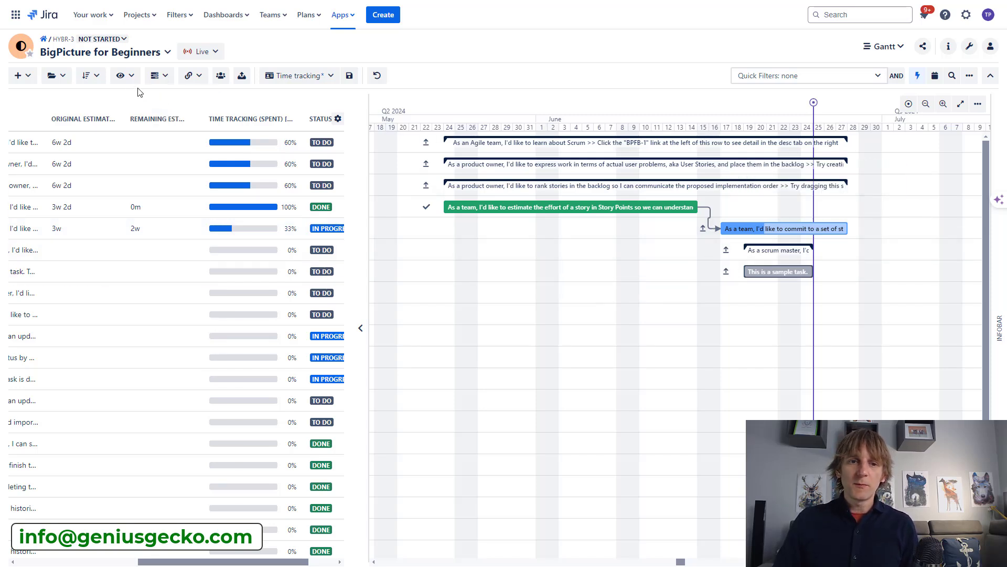
left_click(126, 76)
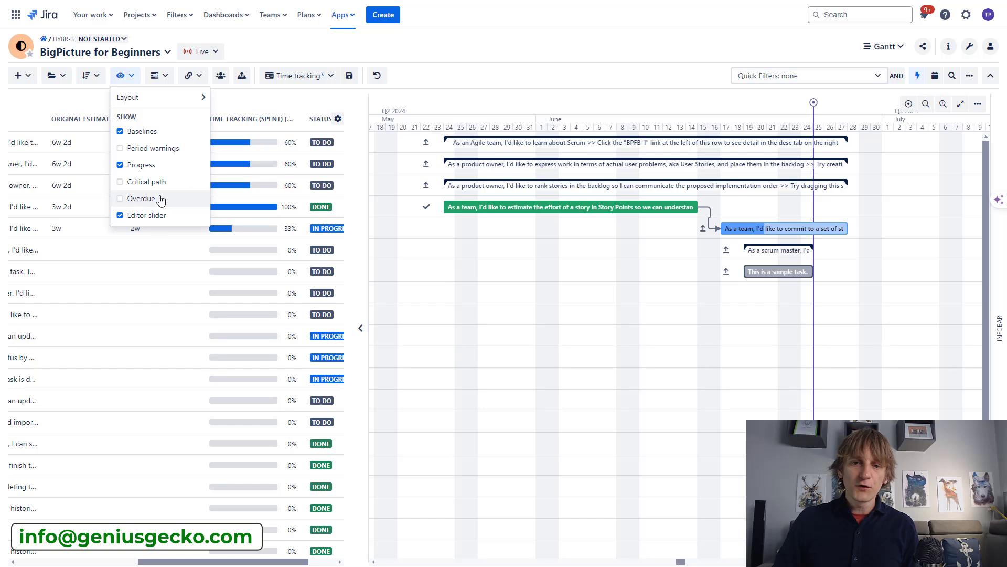
left_click(438, 72)
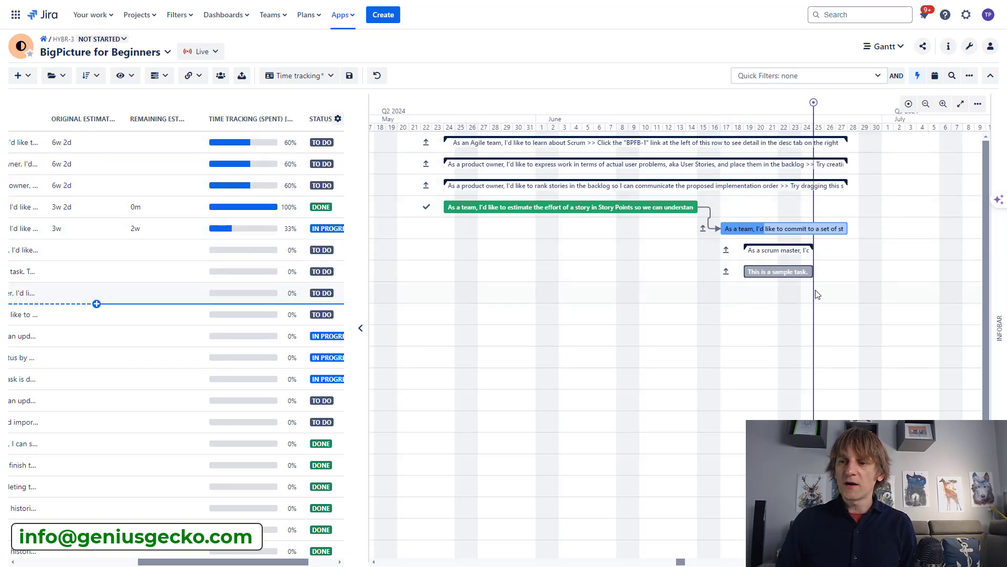
scroll(830, 300, "down", 3)
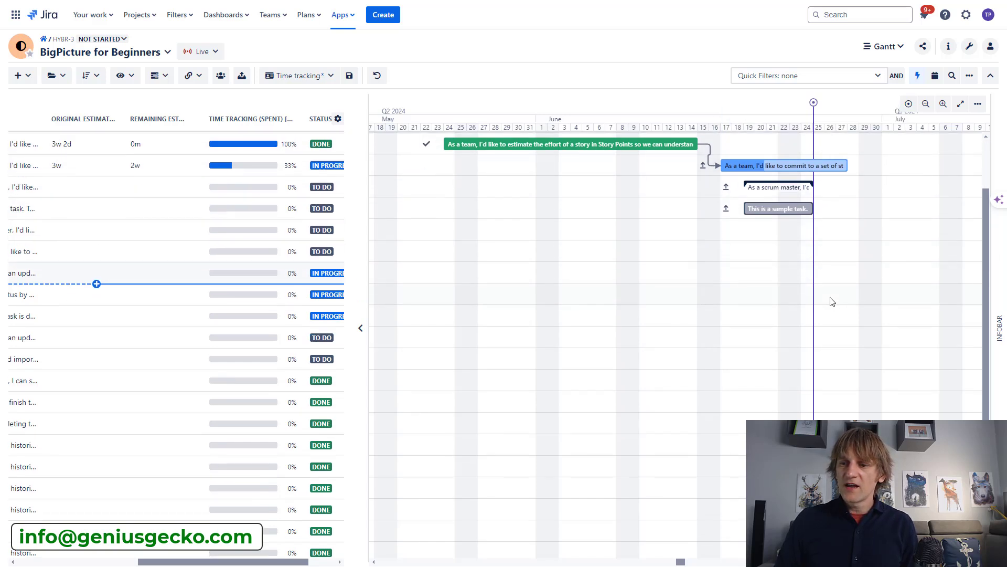
scroll(831, 301, "up", 3)
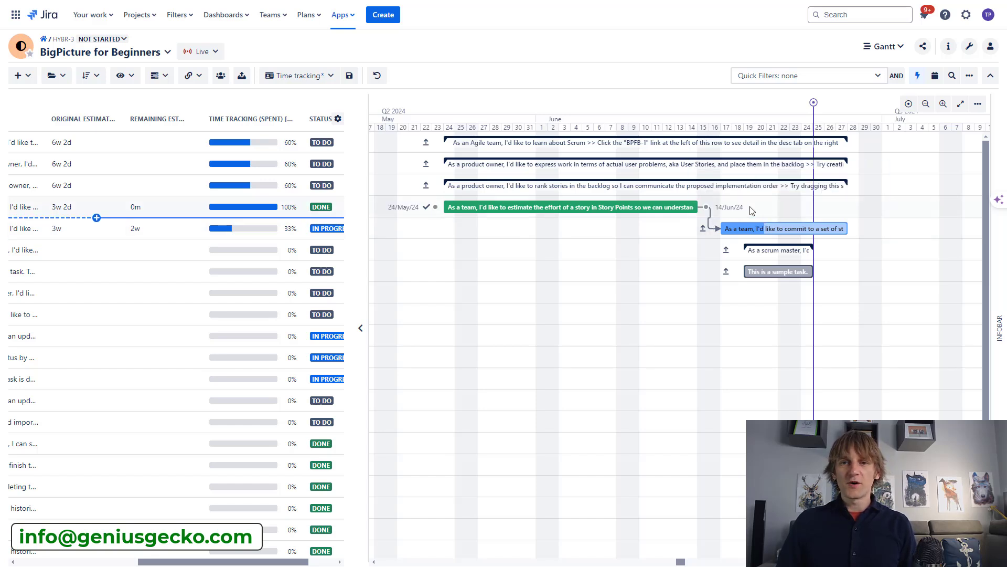
Switch to the XYZ Energy Global Plan under Portfolio View and Program Global View, and dismiss the timeboxes notice.
left_click(157, 54)
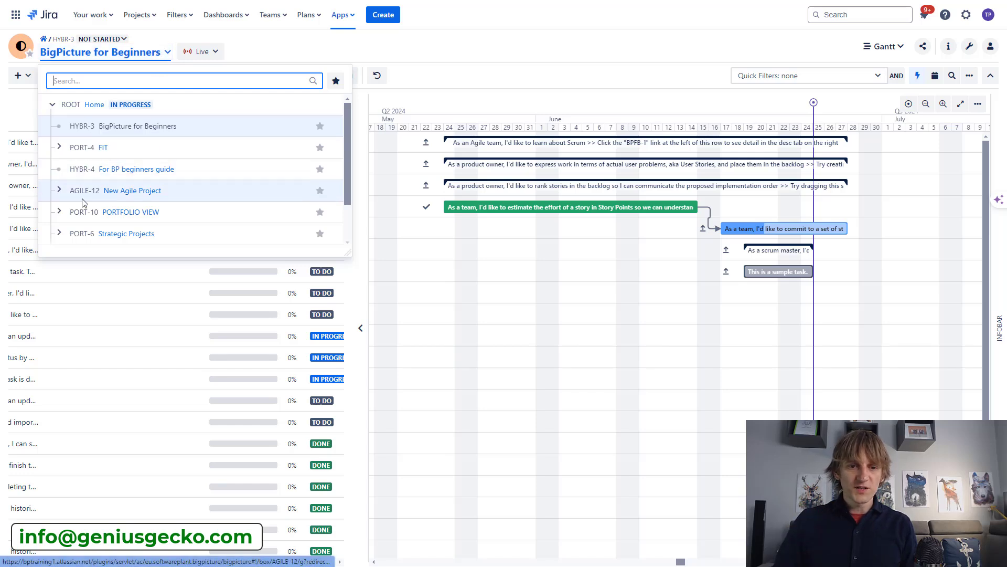
left_click(60, 212)
scroll(131, 213, "down", 2)
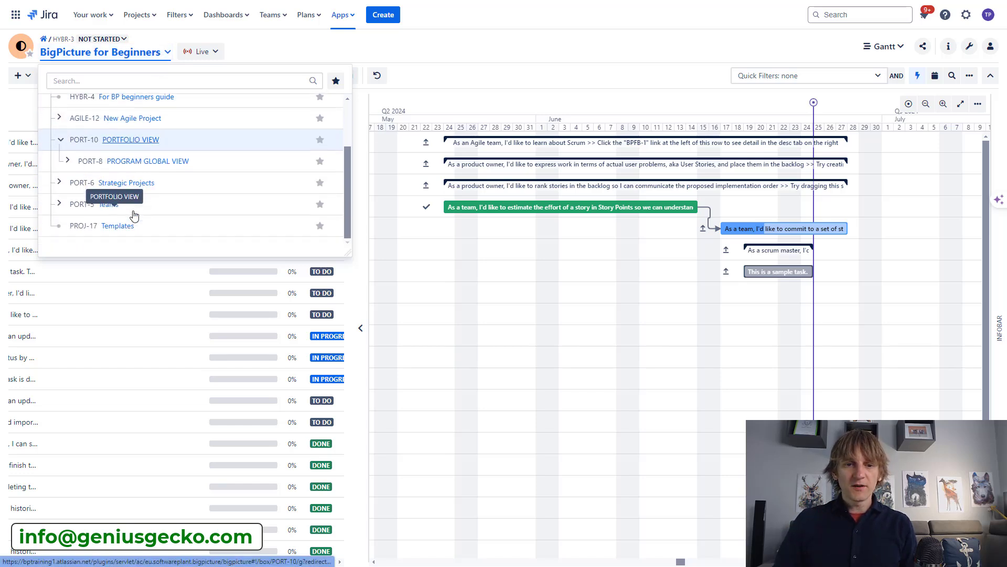
left_click(67, 161)
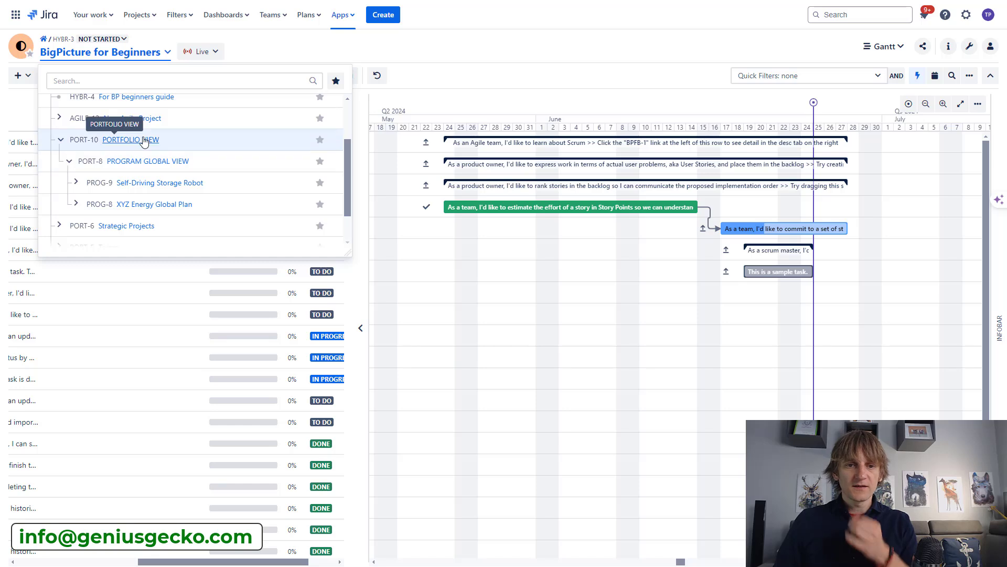
left_click(146, 209)
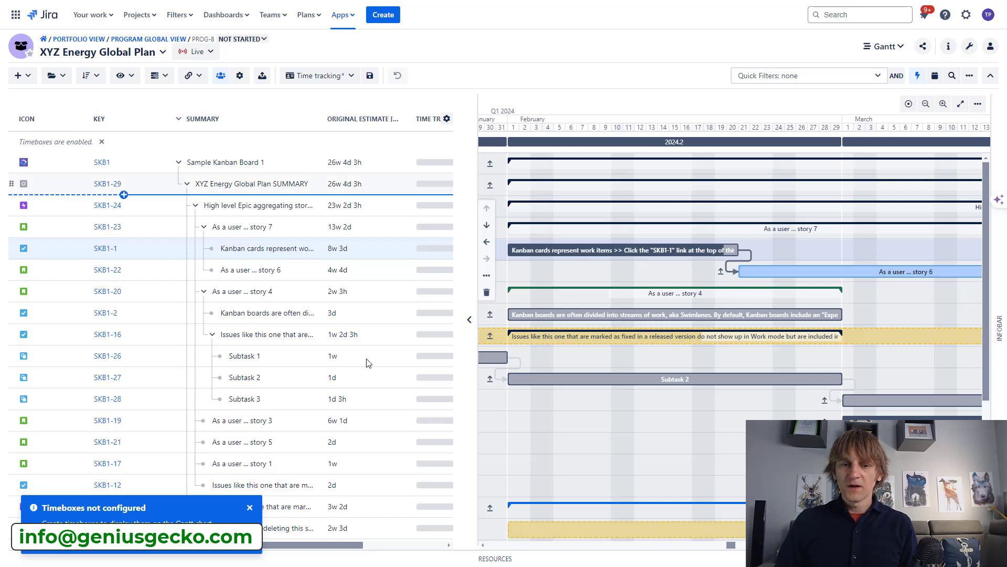
left_click(249, 509)
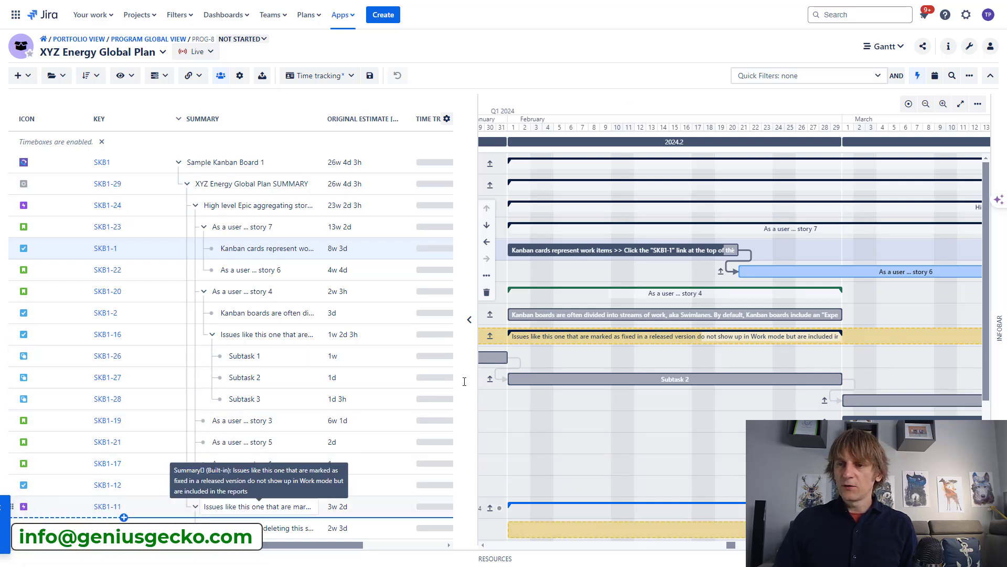
Open the plan's Resources module and turn off the display of overall assignment.
left_click(892, 50)
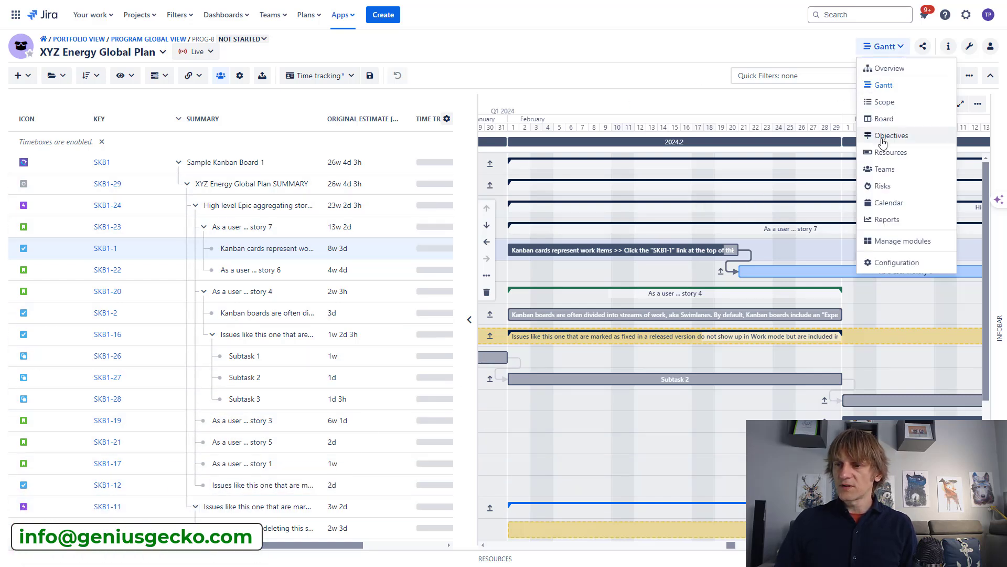
left_click(891, 152)
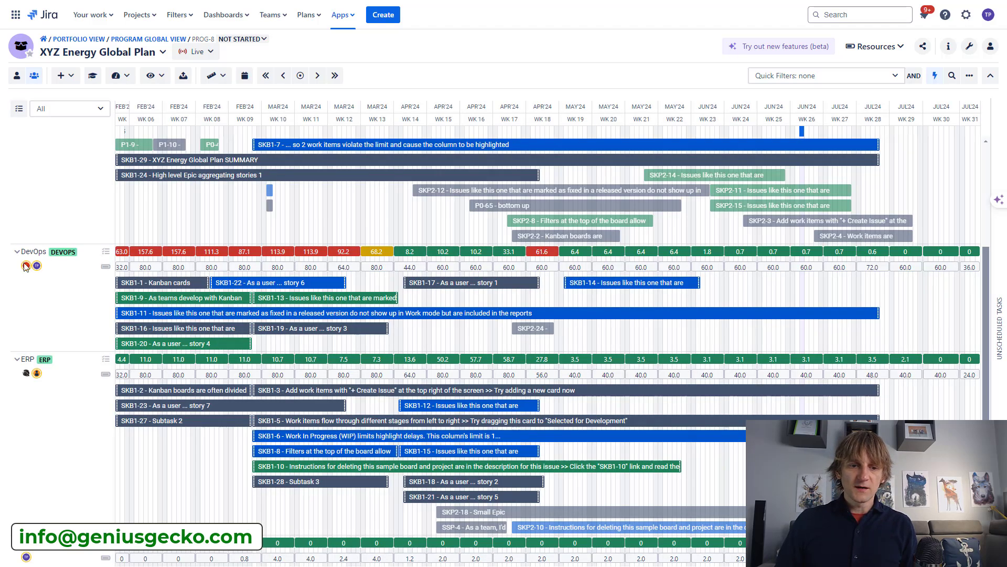
left_click(151, 76)
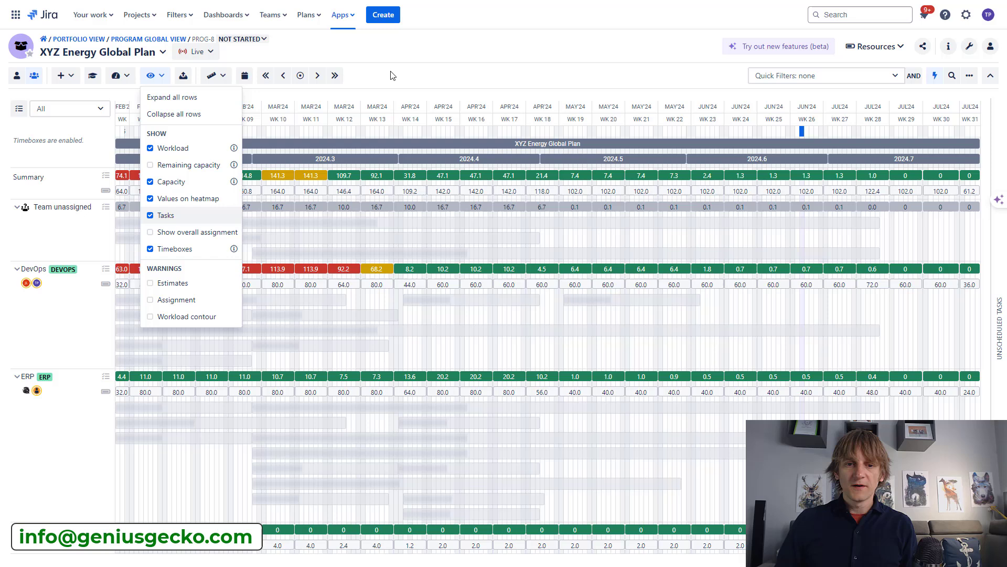
left_click(285, 206)
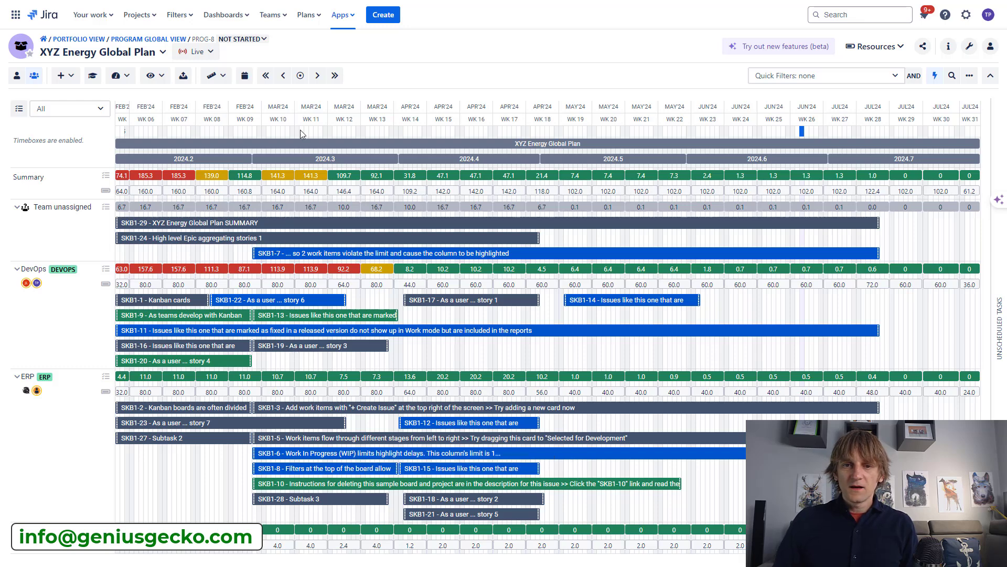
Turn on the overall assignment display for the teams, with the timeline starting in January 2024.
left_click(284, 77)
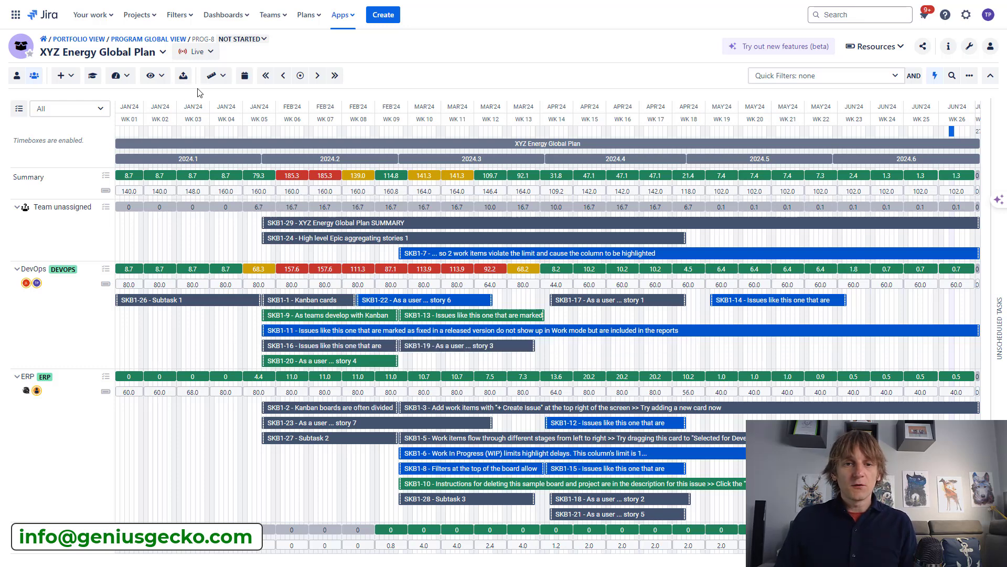
left_click(164, 81)
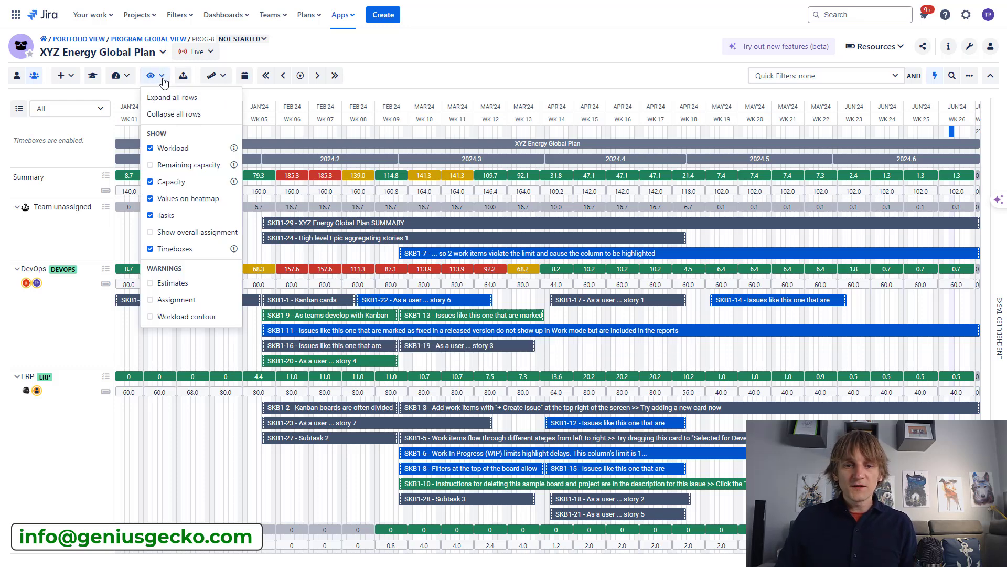
left_click(184, 236)
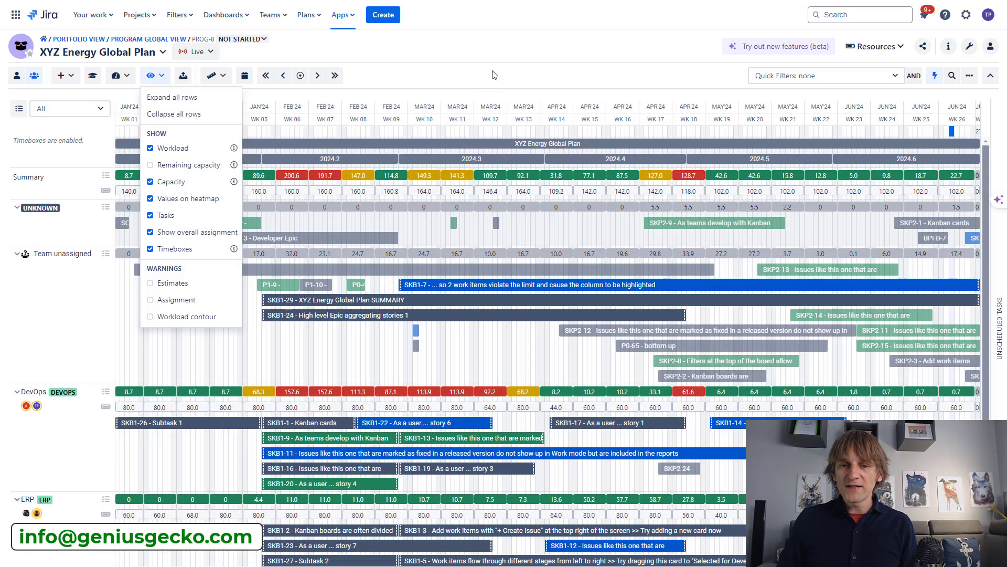
left_click(493, 75)
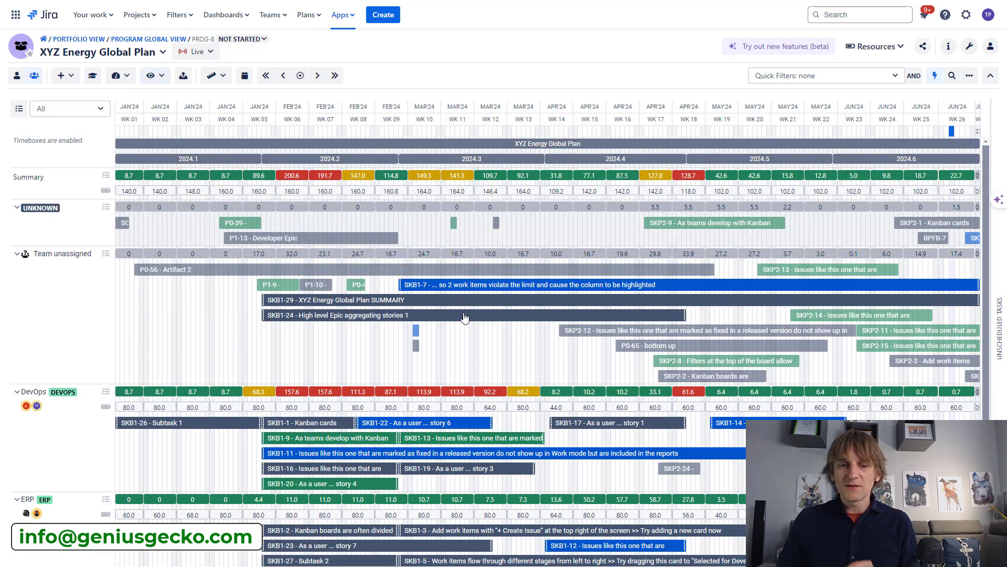
Examine the DevOps and ERP teams' workload with tasks from other plans included, such as SKP2-24, and check the display options.
scroll(464, 317, "down", 3)
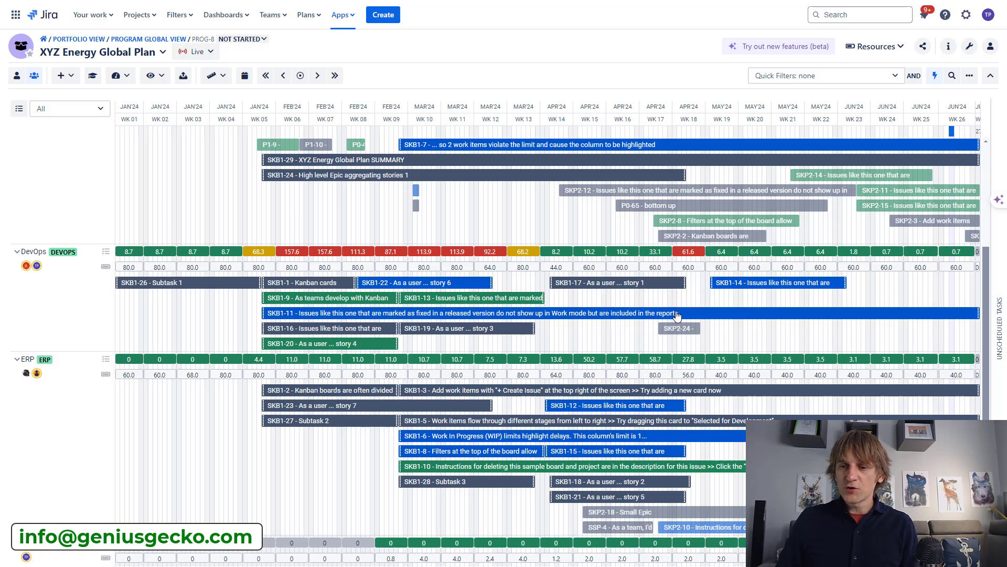
left_click_drag(672, 323, 681, 323)
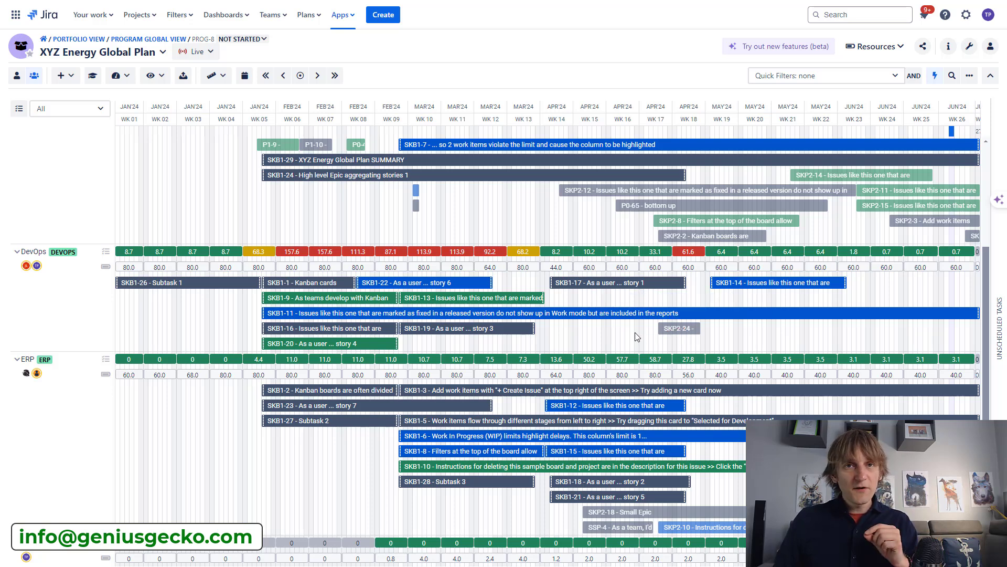
left_click(160, 82)
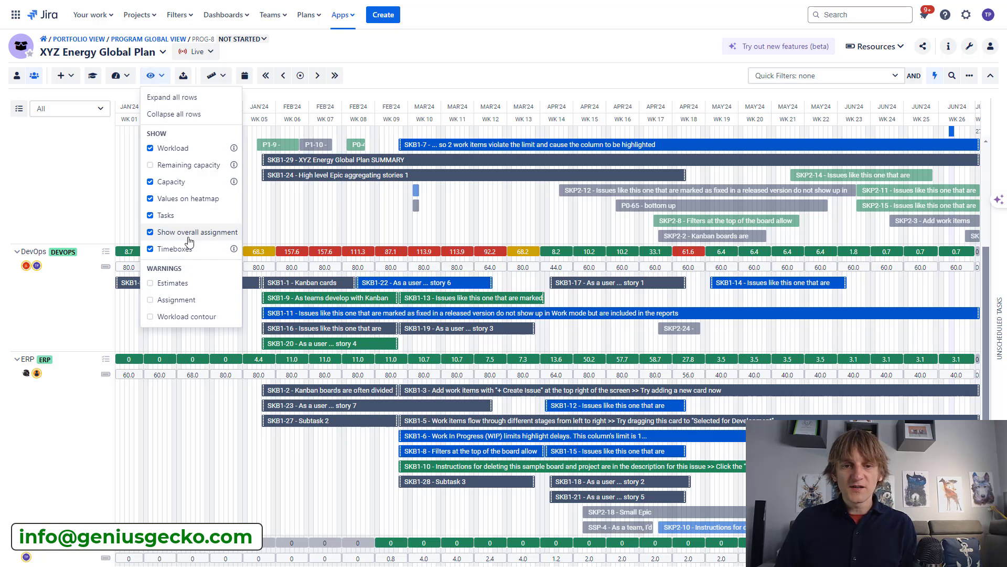
left_click(370, 77)
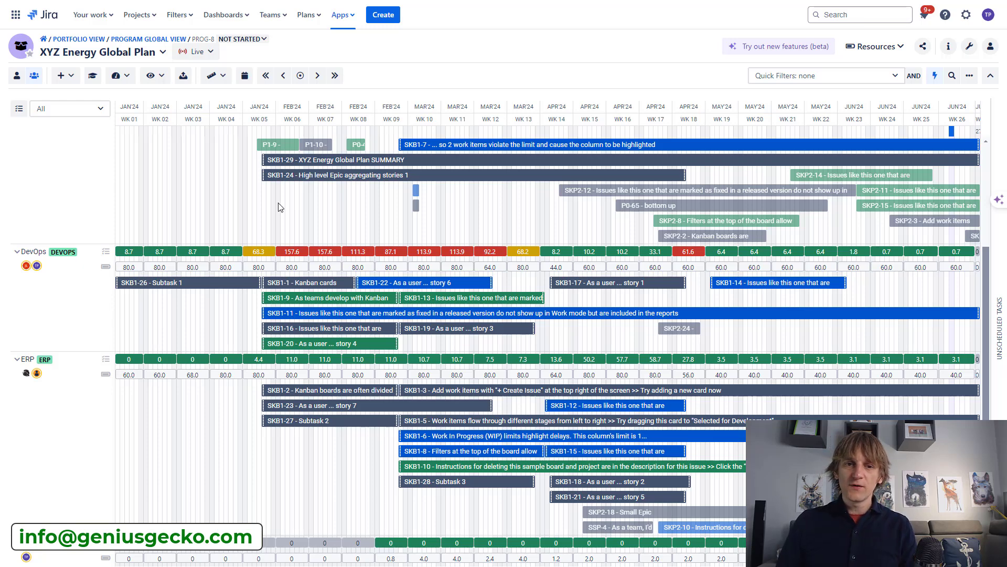
Enable the Skills panel, expand it to examine workload and capacity per skill, and collapse it again.
left_click(93, 76)
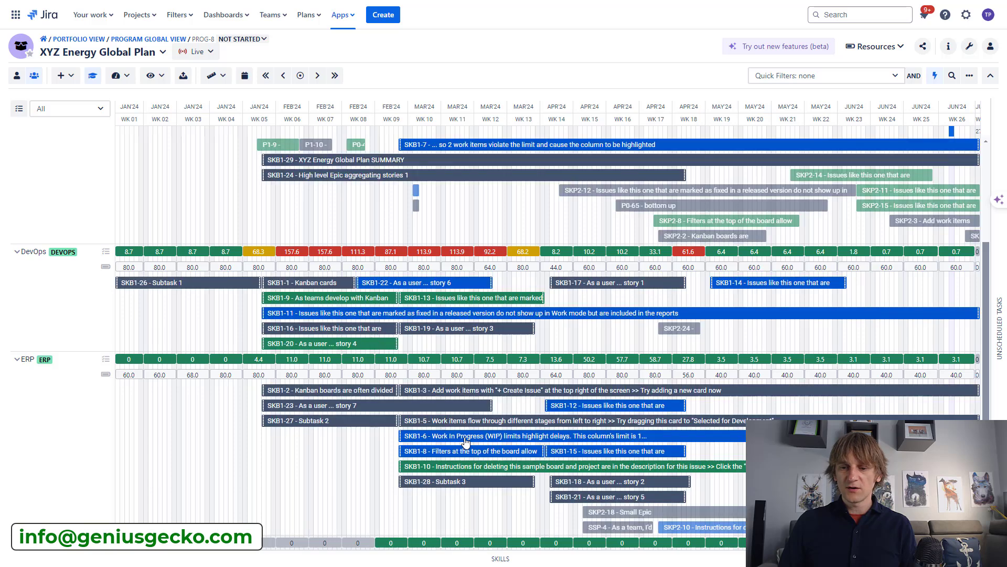
left_click(523, 558)
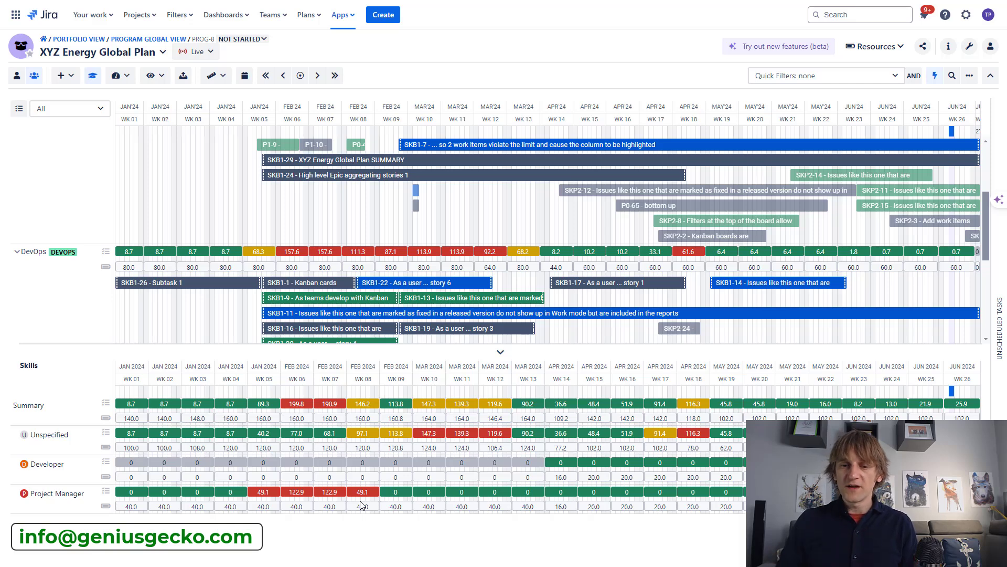
left_click(500, 355)
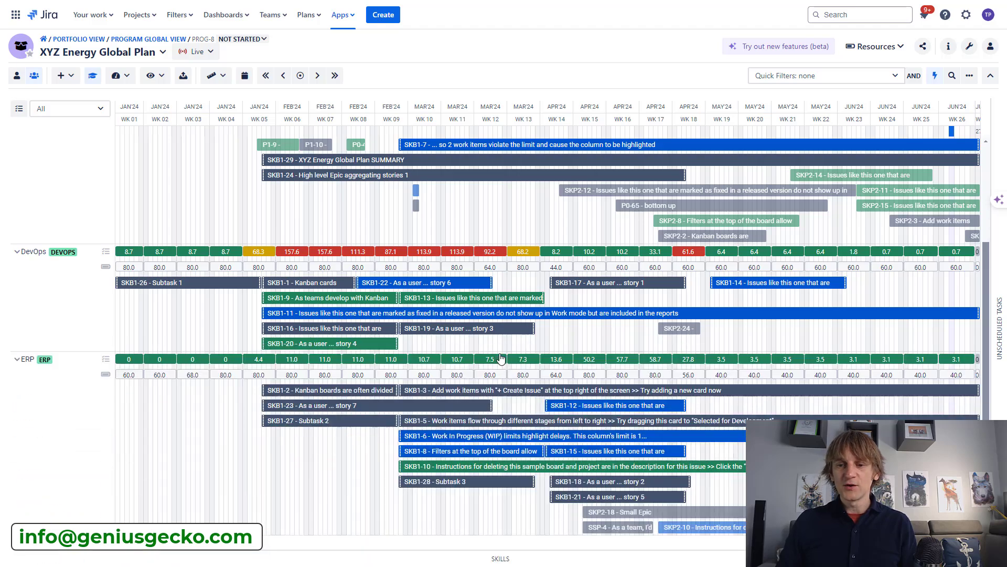